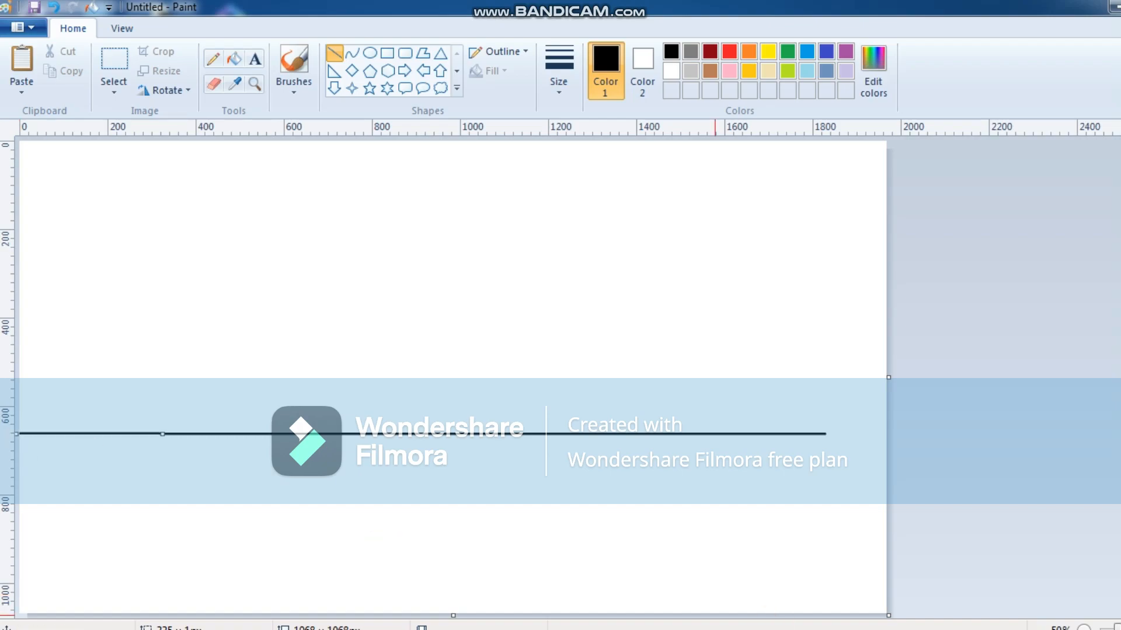
Step: Draw a wheel outline over the horizontal line near its left end, with a smaller circle about 117 px wide centred inside the first circle
{"action": "left_click", "coordinate": [369, 52]}
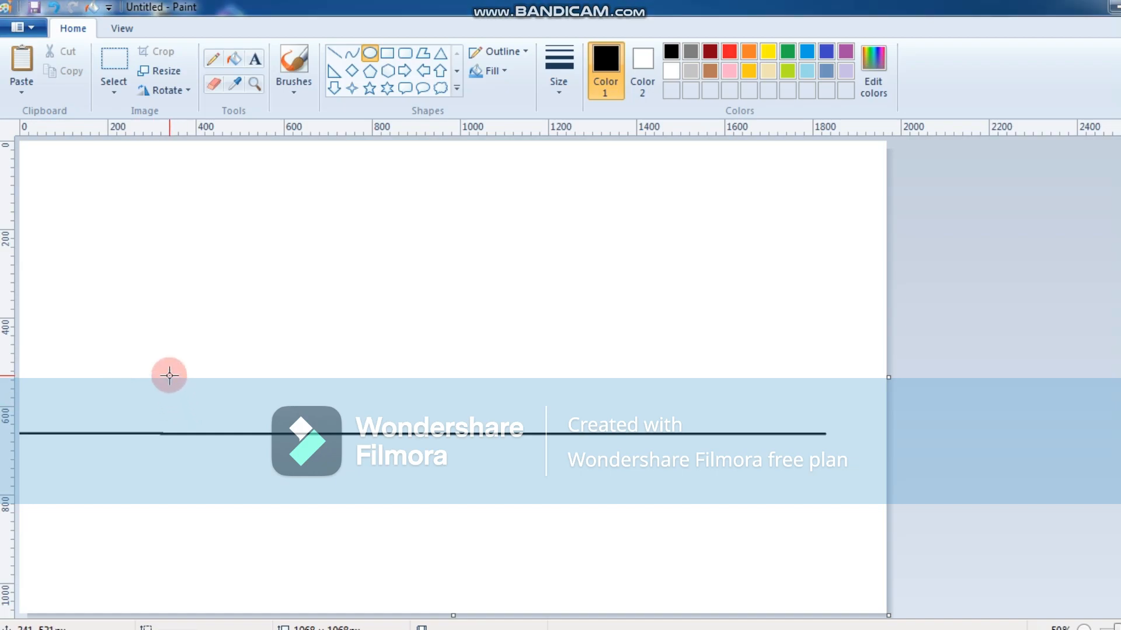
{"action": "left_click_drag", "start_coordinate": [168, 375], "coordinate": [241, 444]}
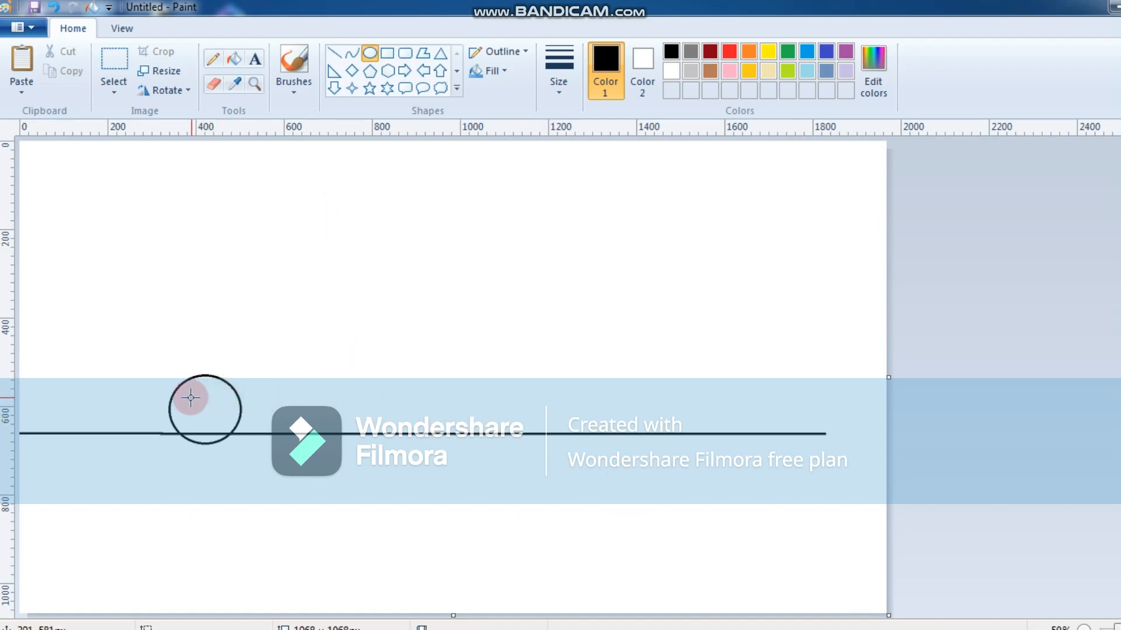
{"action": "left_click_drag", "start_coordinate": [186, 390], "coordinate": [238, 436]}
{"action": "key", "text": "Left"}
{"action": "key", "text": "Left"}
{"action": "key", "text": "Left"}
{"action": "key", "text": "Left"}
{"action": "key", "text": "Left"}
{"action": "key", "text": "Left"}
{"action": "key", "text": "Up"}
{"action": "key", "text": "Up"}
{"action": "key", "text": "Up"}
{"action": "key", "text": "Up"}
{"action": "key", "text": "Left"}
{"action": "key", "text": "Left"}
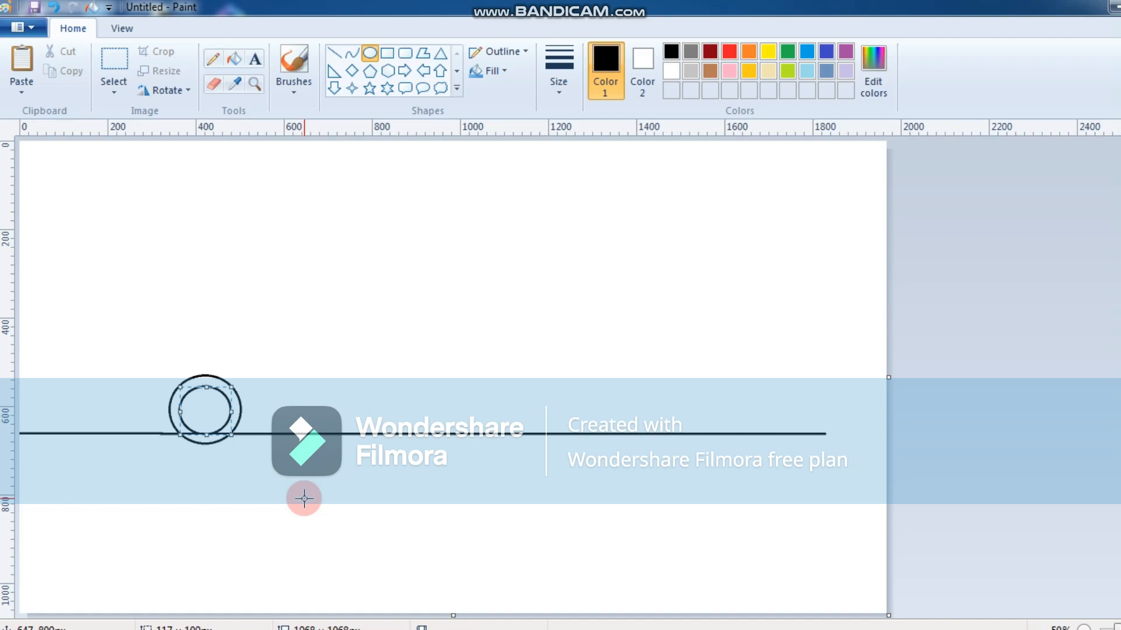
{"action": "left_click", "coordinate": [273, 497]}
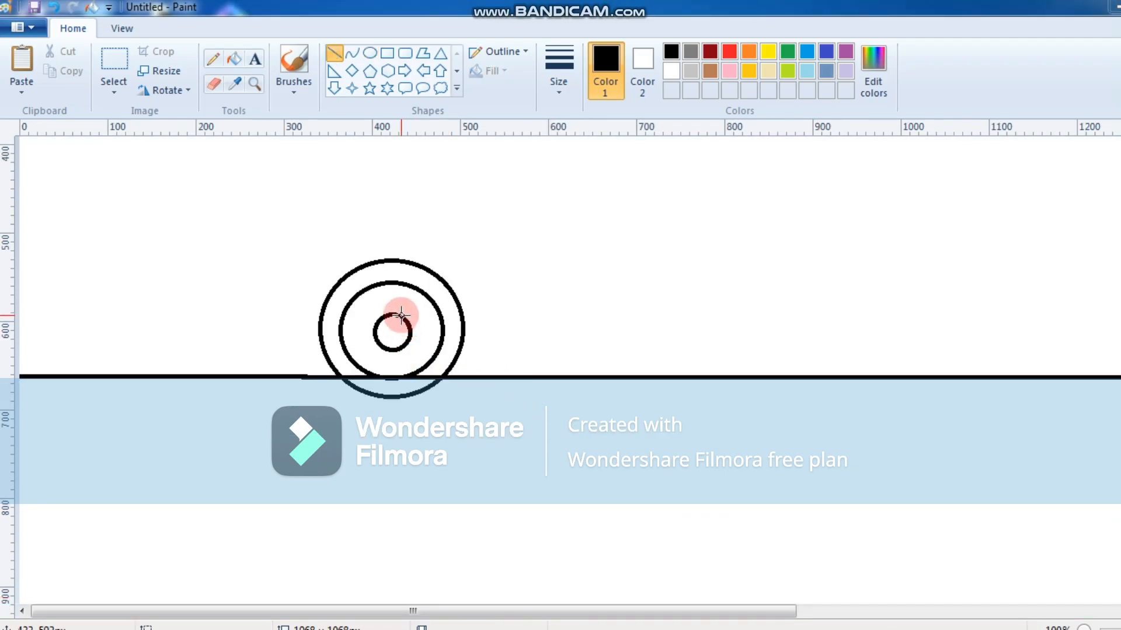
Step: Draw five straight spokes running from the small hub circle out to the inner rim circle of the wheel
{"action": "left_click_drag", "start_coordinate": [401, 316], "coordinate": [413, 289]}
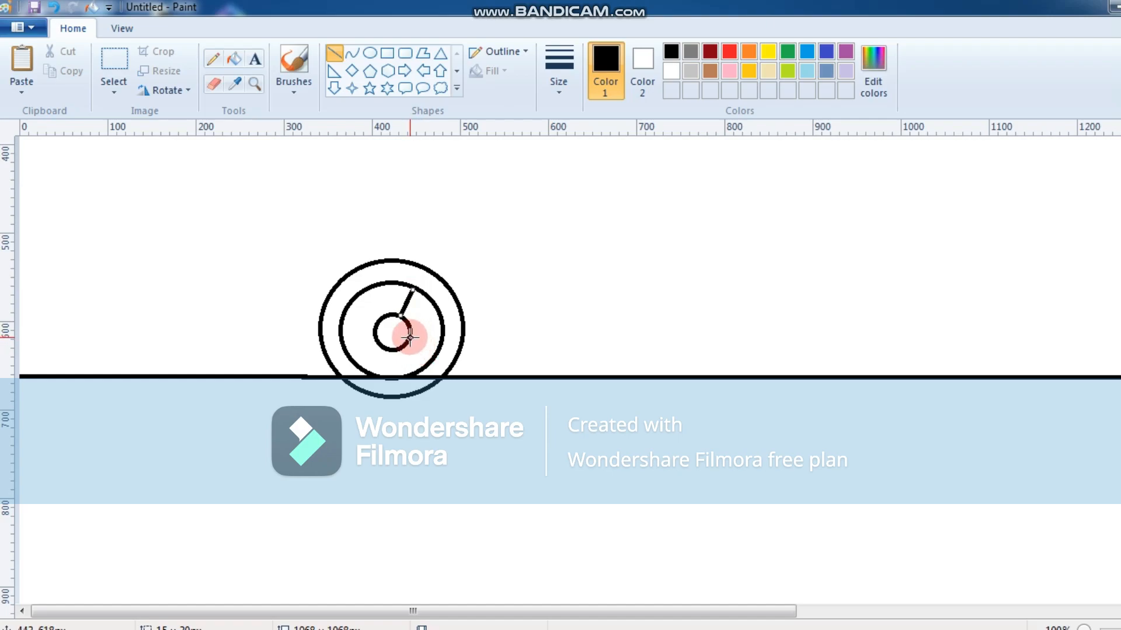
{"action": "left_click_drag", "start_coordinate": [410, 337], "coordinate": [437, 346]}
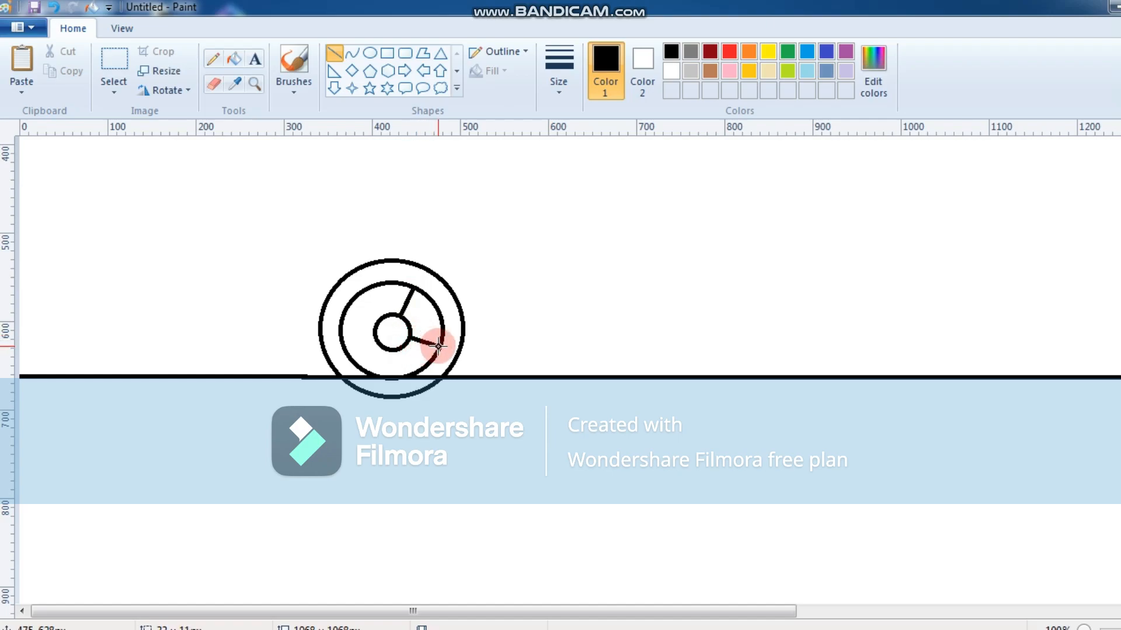
{"action": "left_click_drag", "start_coordinate": [390, 349], "coordinate": [383, 366]}
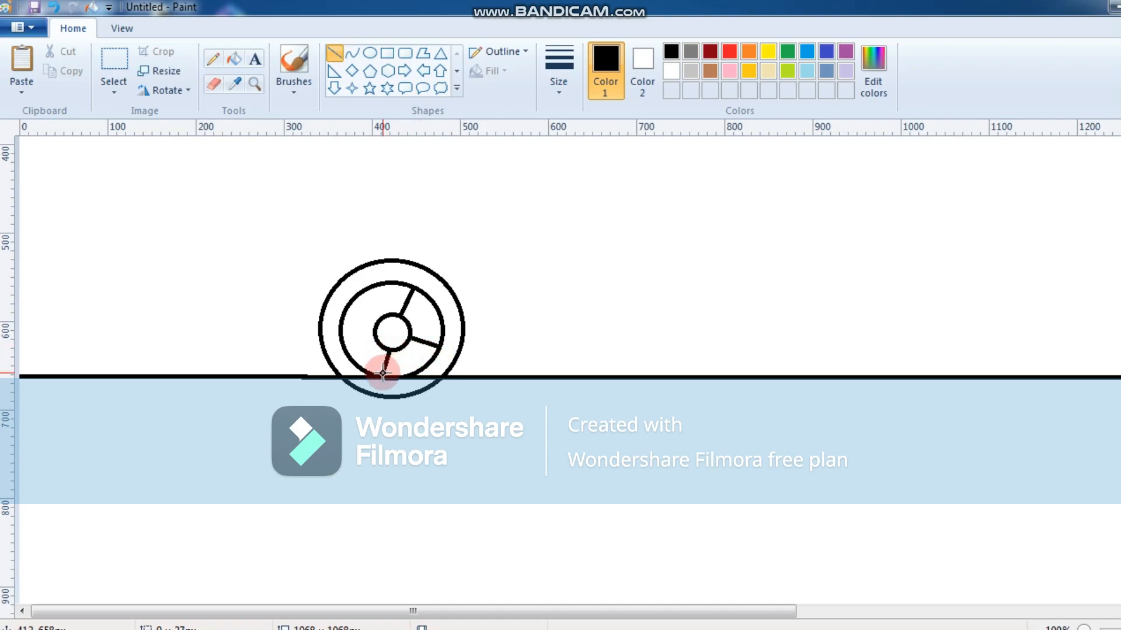
{"action": "left_click_drag", "start_coordinate": [381, 377], "coordinate": [385, 378]}
{"action": "mouse_move", "coordinate": [373, 334]}
{"action": "left_mouse_down"}
{"action": "mouse_move", "coordinate": [343, 344]}
{"action": "mouse_move", "coordinate": [365, 300]}
{"action": "left_mouse_up"}
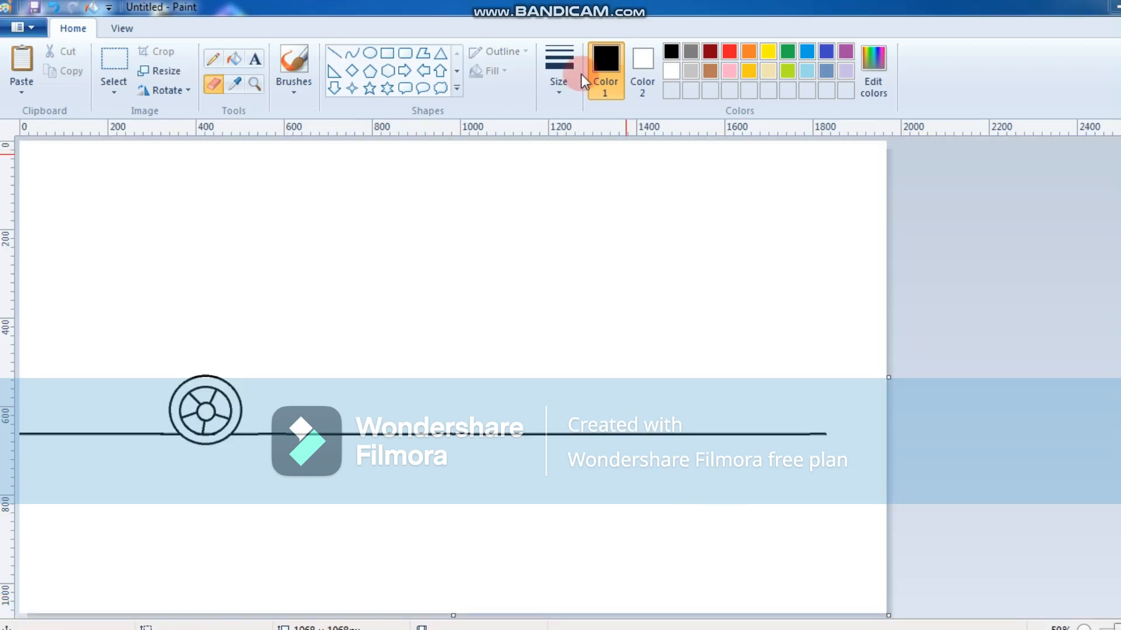
Step: Fill the wheel's tyre ring with black and the five segments between the spokes with dark gray
{"action": "left_click", "coordinate": [234, 59]}
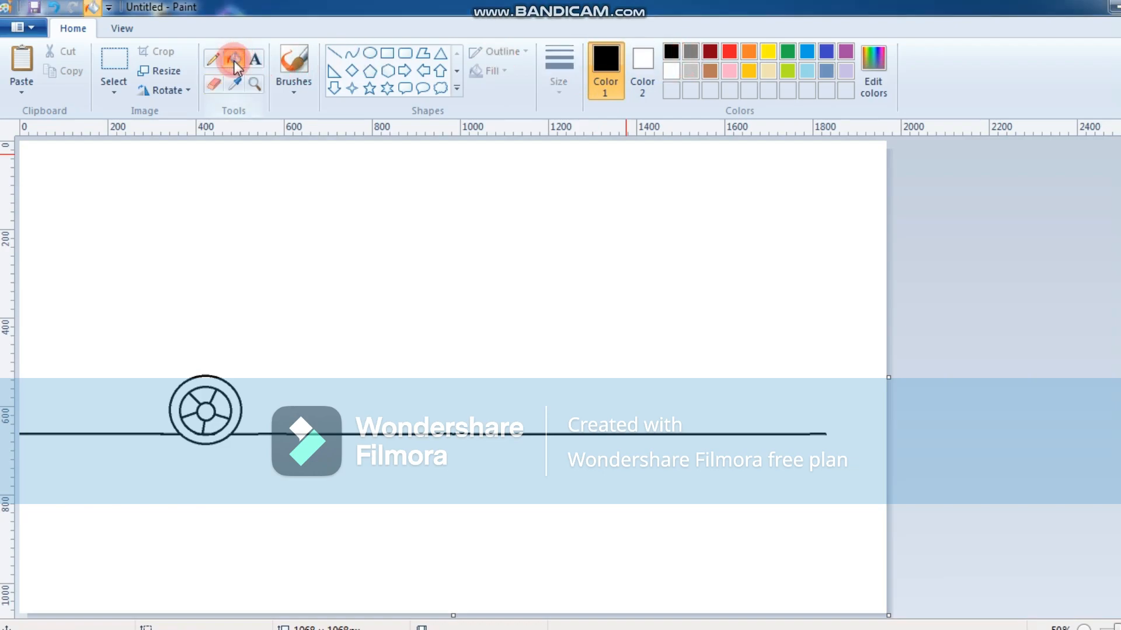
{"action": "left_click", "coordinate": [206, 377]}
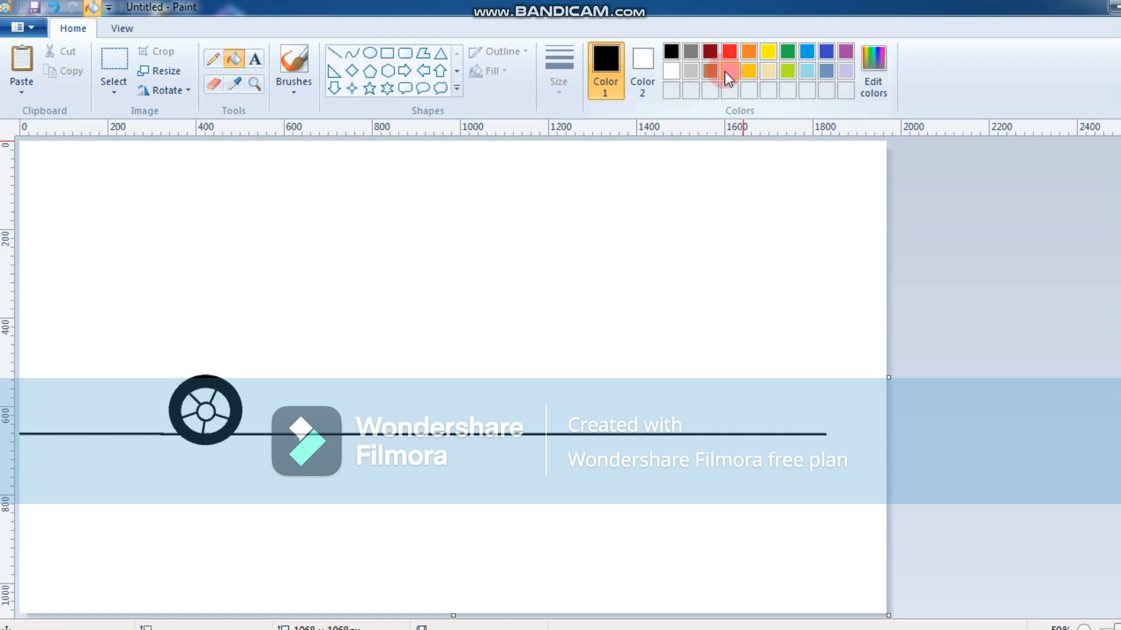
{"action": "left_click", "coordinate": [691, 51]}
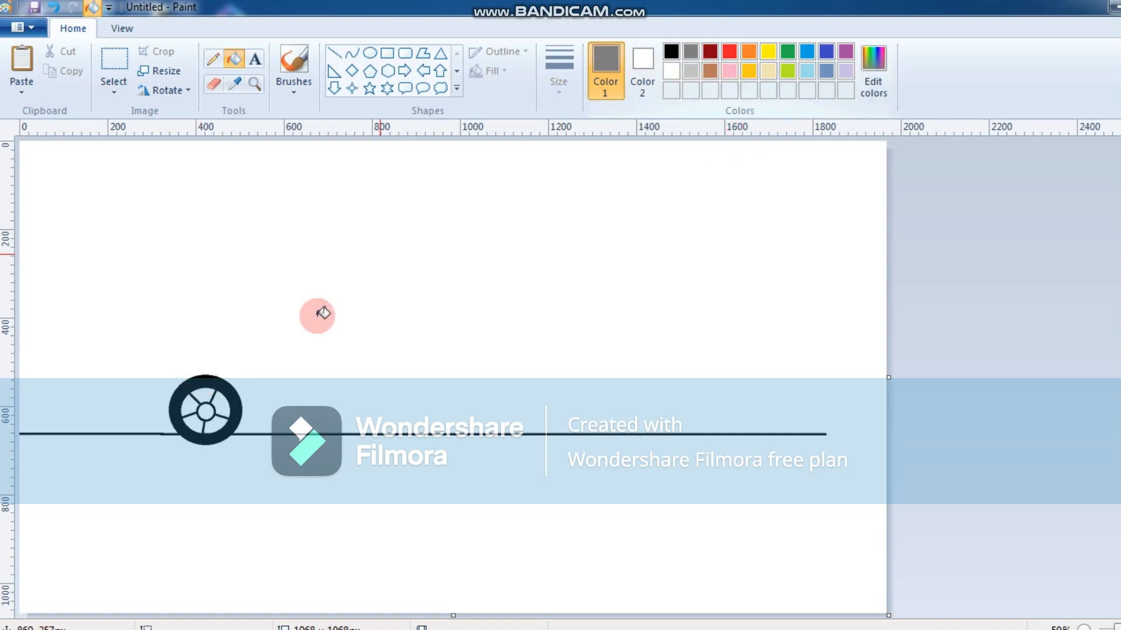
{"action": "left_click", "coordinate": [214, 394]}
{"action": "left_click", "coordinate": [224, 416]}
{"action": "left_click", "coordinate": [207, 429]}
{"action": "left_click", "coordinate": [190, 419]}
{"action": "left_click", "coordinate": [190, 404]}
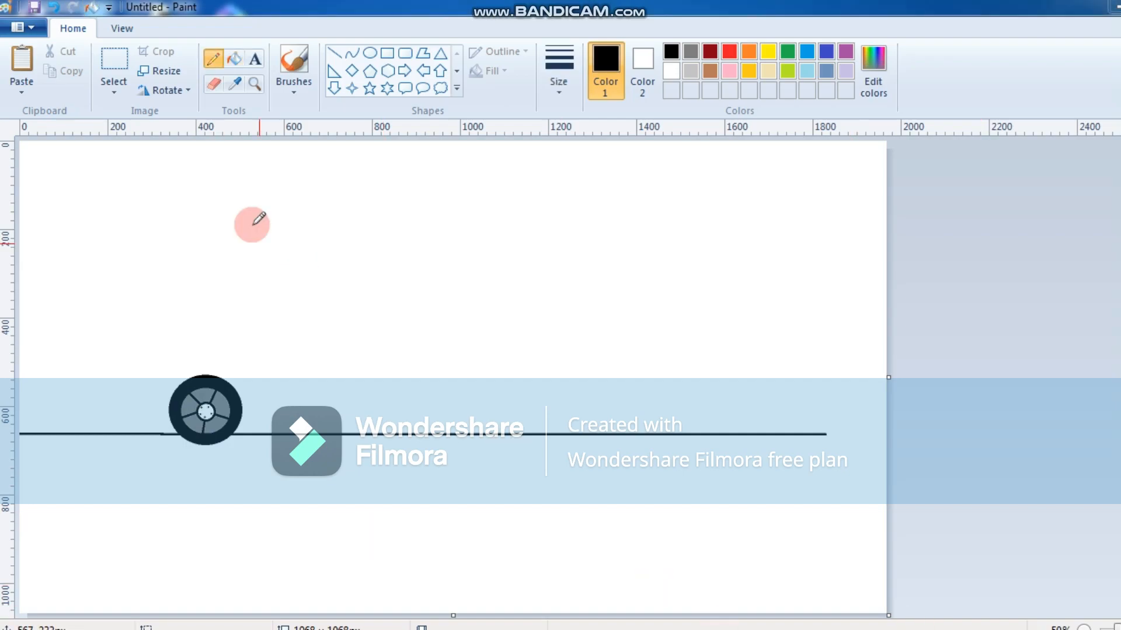
Step: Duplicate the finished wheel and place the copy level with it, about 870 px to the right
{"action": "left_click", "coordinate": [115, 63]}
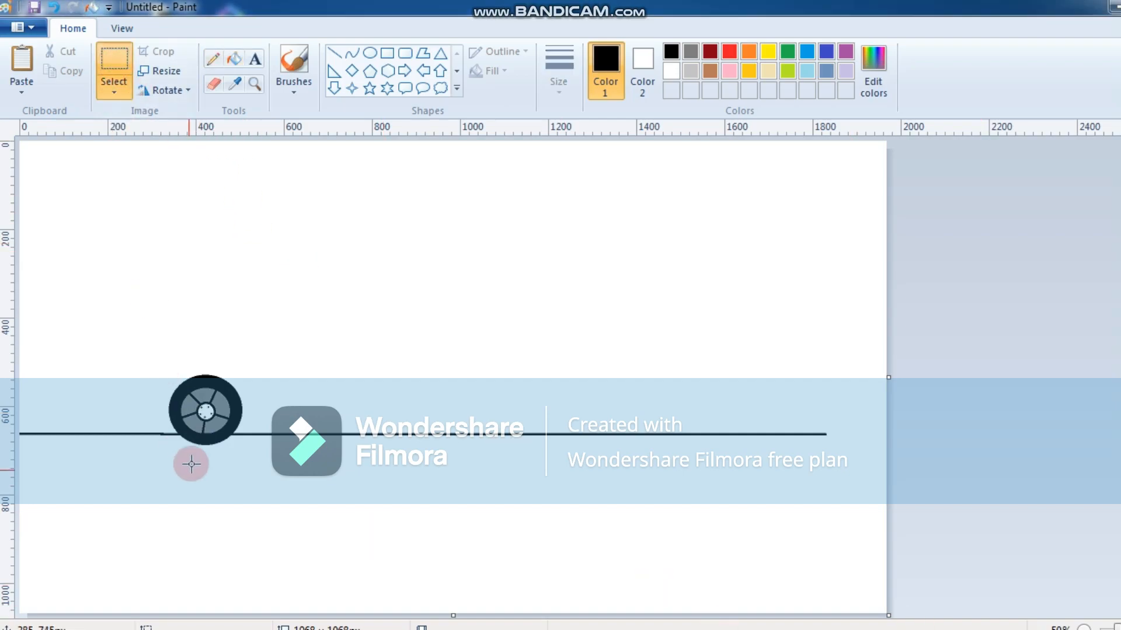
{"action": "left_click_drag", "start_coordinate": [144, 360], "coordinate": [633, 443]}
{"action": "left_click", "coordinate": [580, 529]}
Step: Draw the body's lower edge as a straight line between the wheels, joined to each wheel by a short slanted line
{"action": "left_click", "coordinate": [334, 53]}
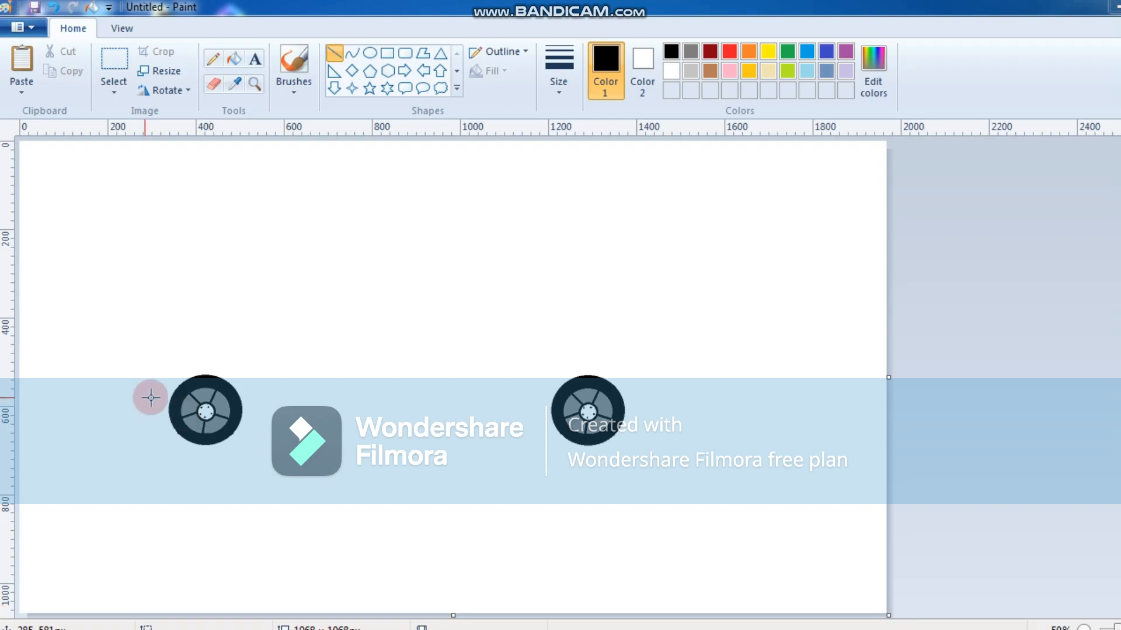
{"action": "left_click_drag", "start_coordinate": [249, 425], "coordinate": [551, 416]}
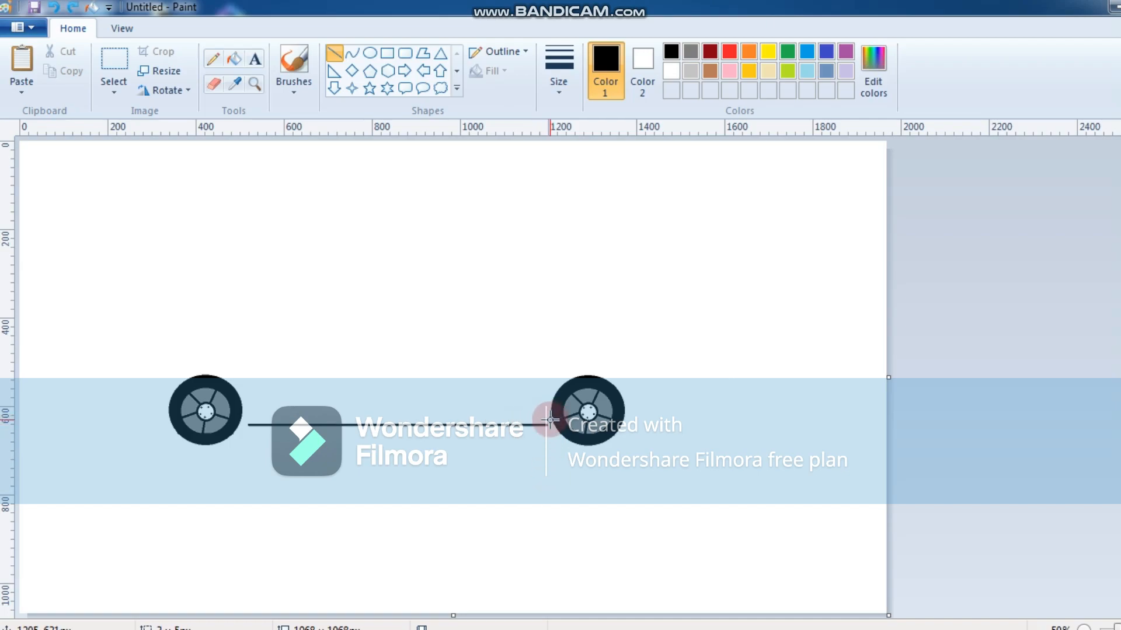
{"action": "left_click_drag", "start_coordinate": [547, 422], "coordinate": [550, 419]}
{"action": "left_click", "coordinate": [610, 601]}
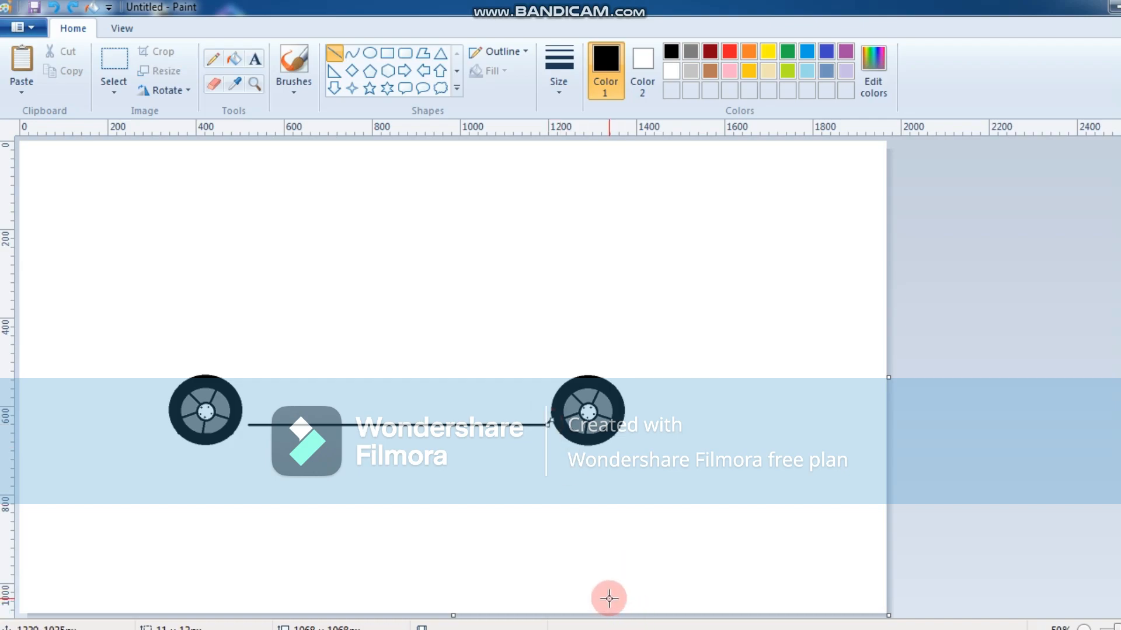
{"action": "left_click", "coordinate": [228, 423]}
{"action": "left_click_drag", "start_coordinate": [239, 414], "coordinate": [249, 425]}
Step: Extend the lower edge outward with straight lines, about 345 px beyond the right wheel and about 217 px beyond the left wheel
{"action": "left_click_drag", "start_coordinate": [625, 425], "coordinate": [776, 423]}
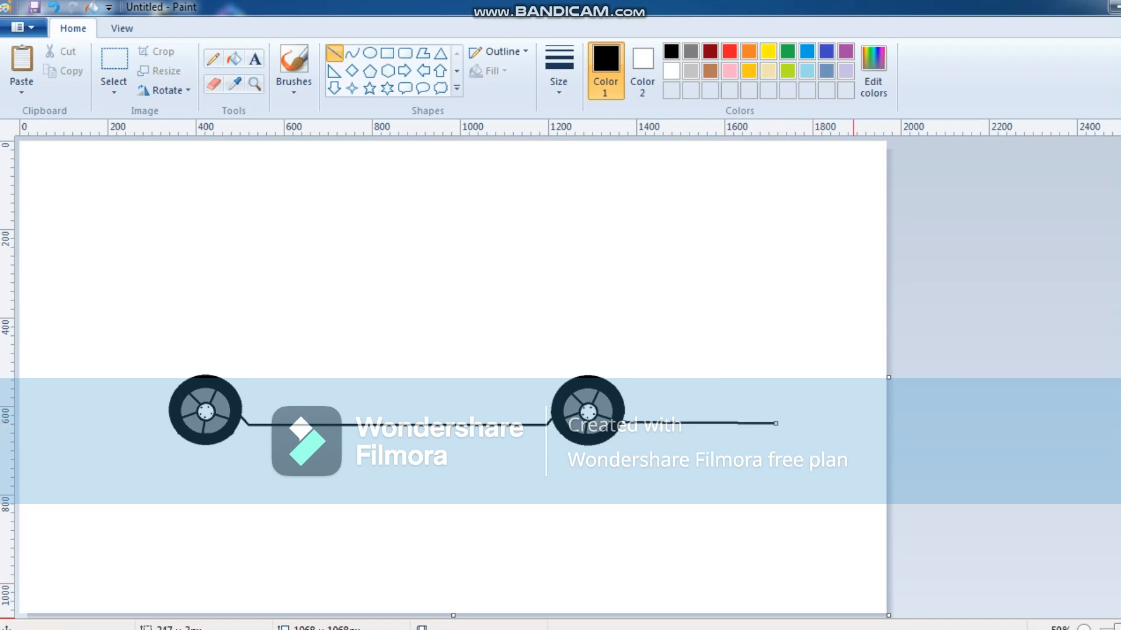
{"action": "left_click", "coordinate": [904, 564]}
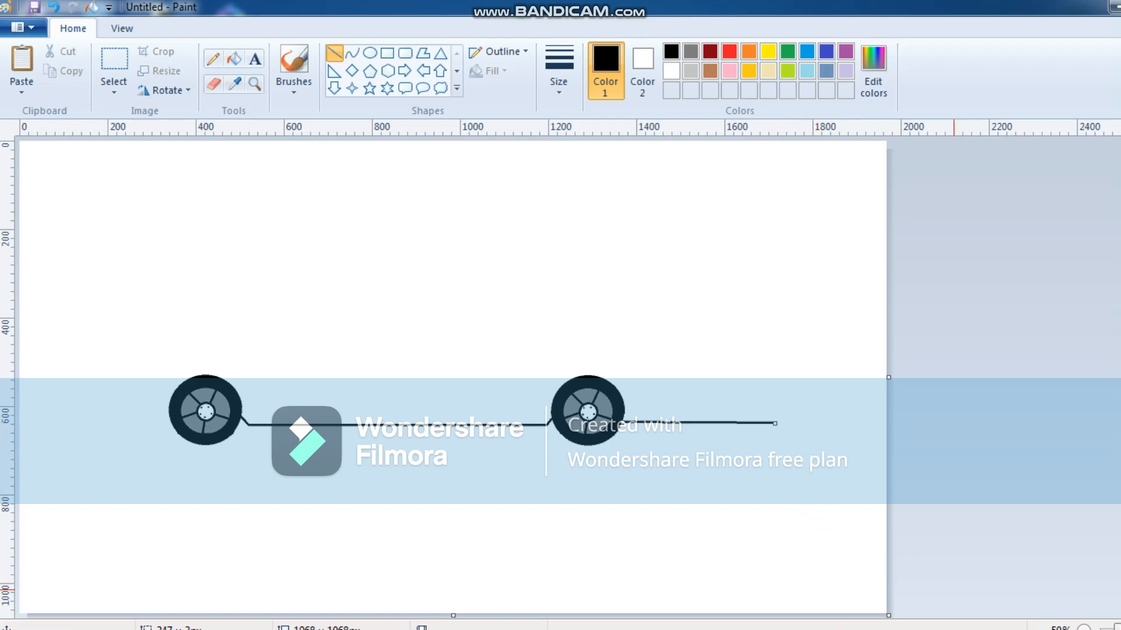
{"action": "left_click", "coordinate": [659, 597]}
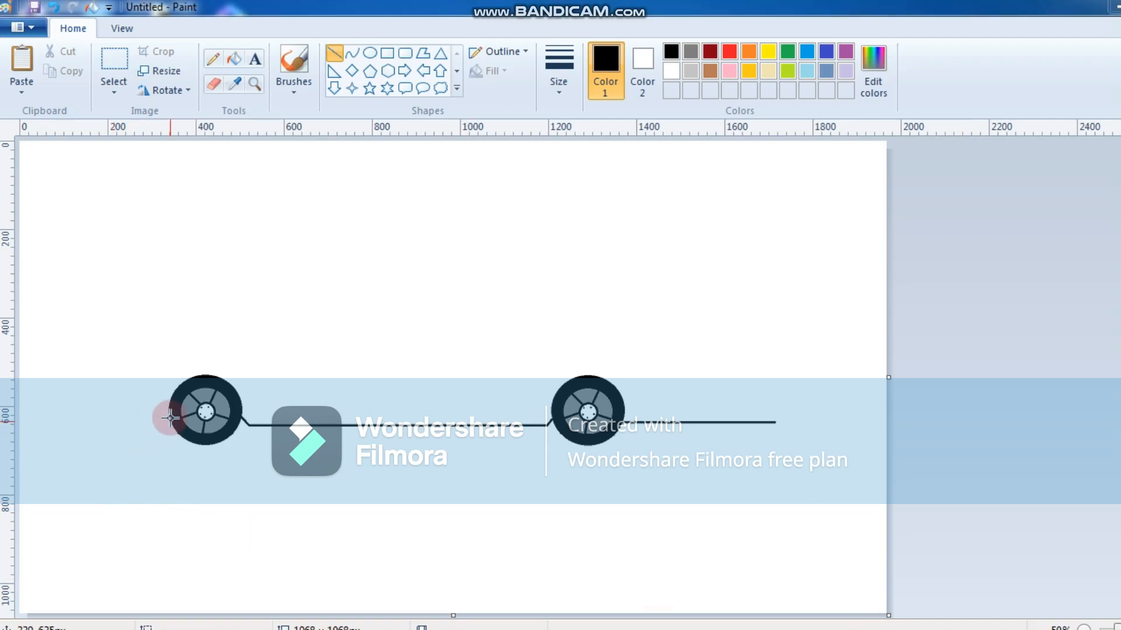
{"action": "left_click_drag", "start_coordinate": [169, 420], "coordinate": [74, 420]}
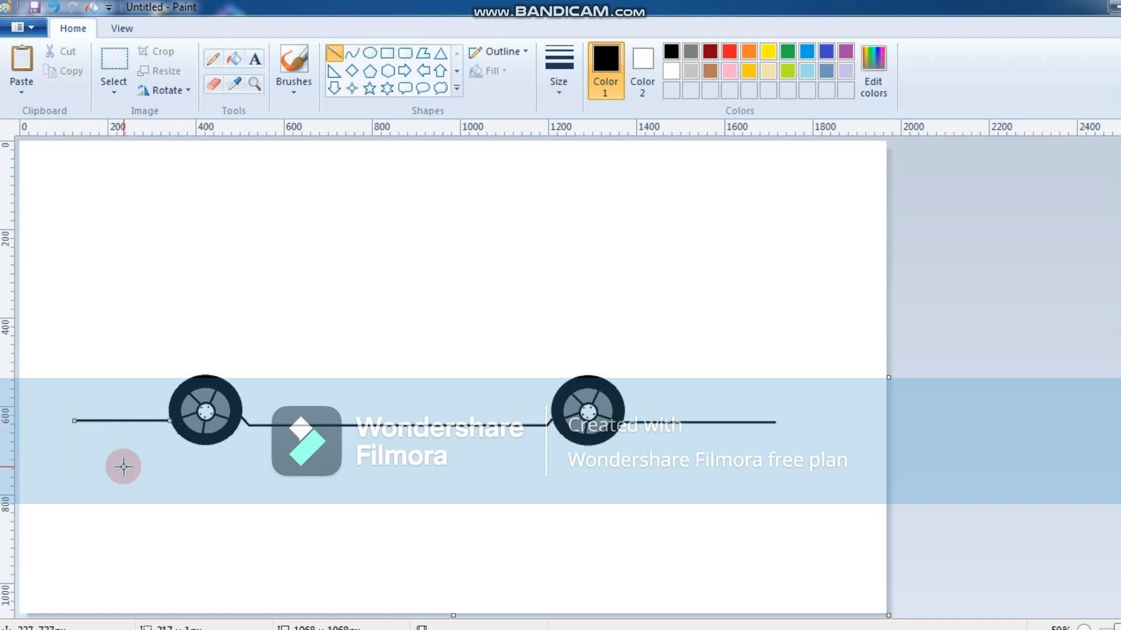
{"action": "left_click", "coordinate": [123, 467]}
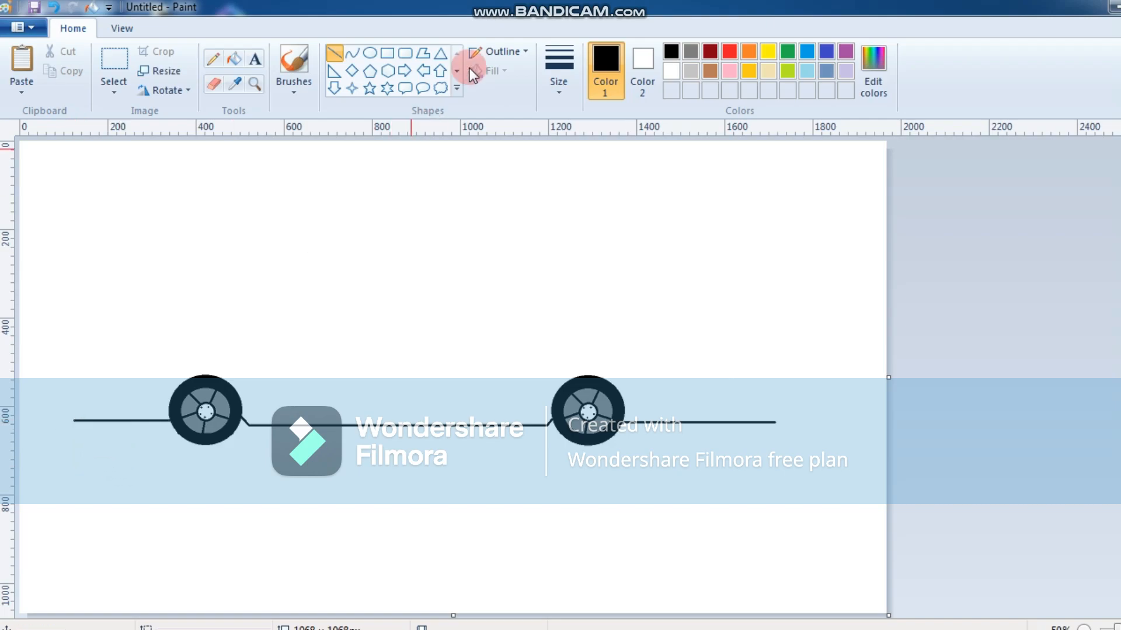
Step: Draw the bus's left side as a curve about 449 px tall from the lower edge's end, bent outward into a rounded lower corner
{"action": "left_click", "coordinate": [352, 55]}
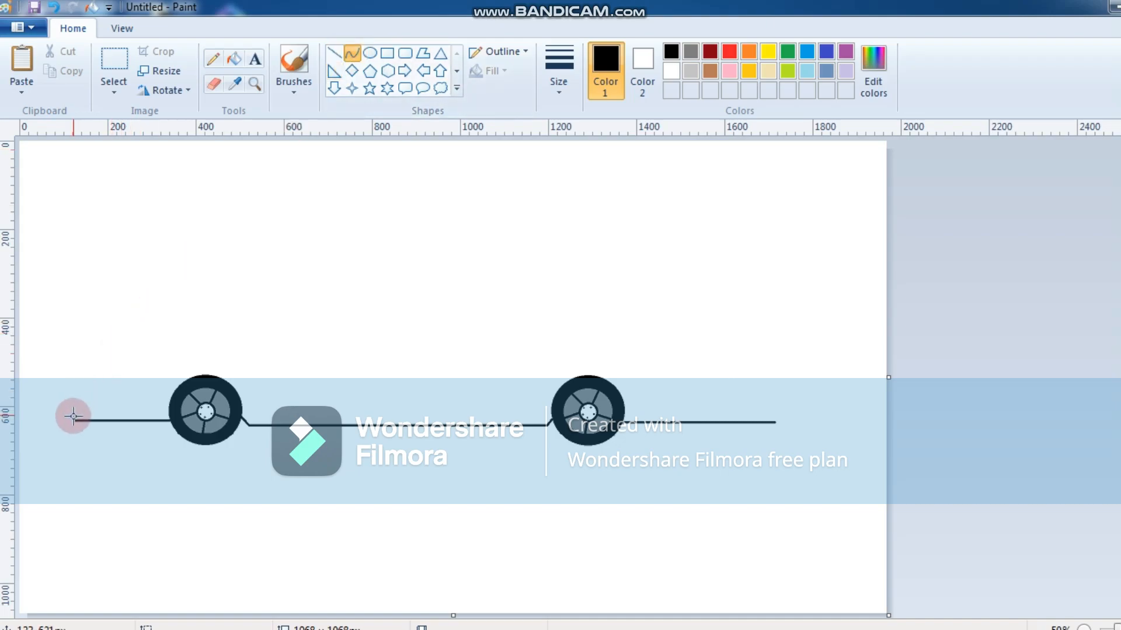
{"action": "left_click_drag", "start_coordinate": [73, 420], "coordinate": [59, 222]}
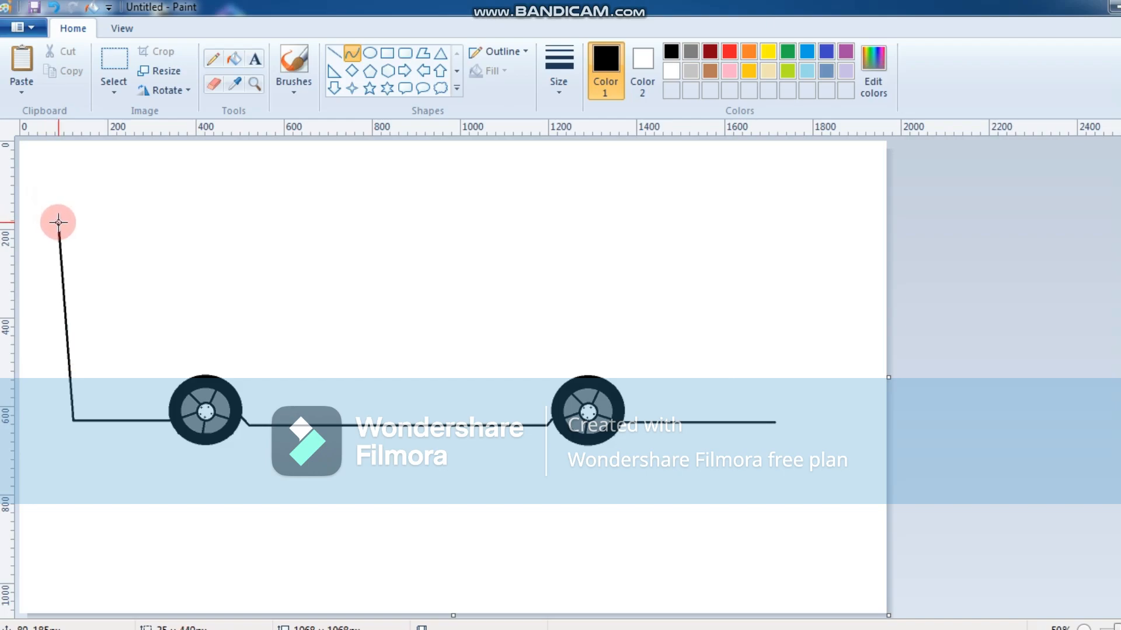
{"action": "mouse_move", "coordinate": [74, 411]}
{"action": "left_mouse_down"}
{"action": "mouse_move", "coordinate": [68, 401]}
{"action": "mouse_move", "coordinate": [55, 416]}
{"action": "mouse_move", "coordinate": [55, 401]}
{"action": "left_mouse_up"}
{"action": "left_click", "coordinate": [95, 474]}
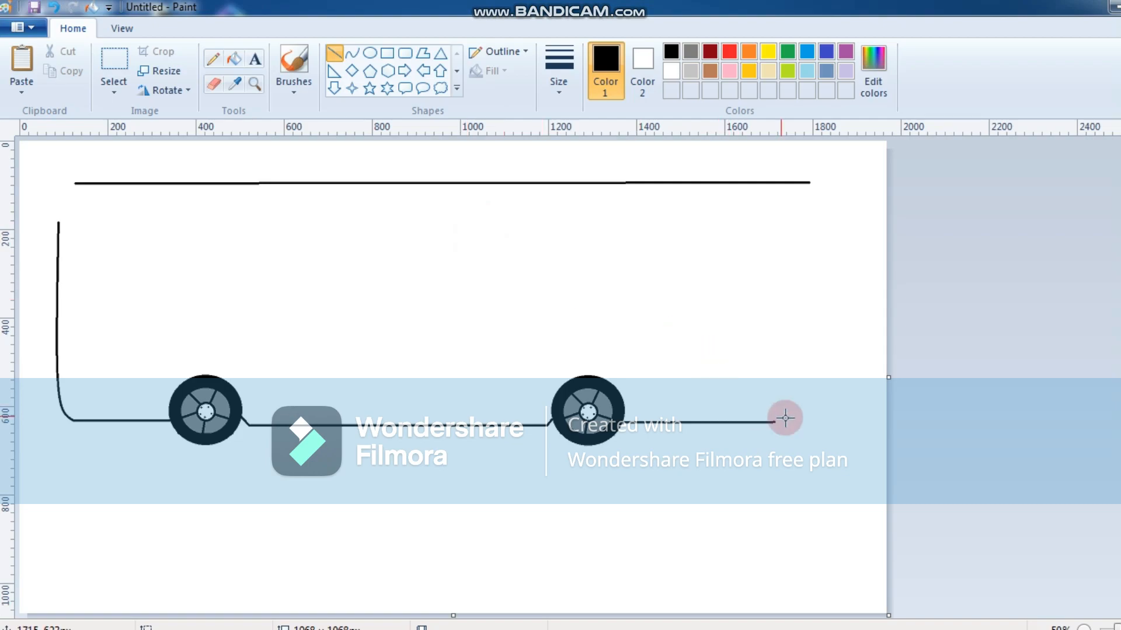
Step: Draw the bus's right side as a curve from the lower edge's end up to the roof line, bent outward into a rounded lower corner
{"action": "left_click", "coordinate": [353, 54]}
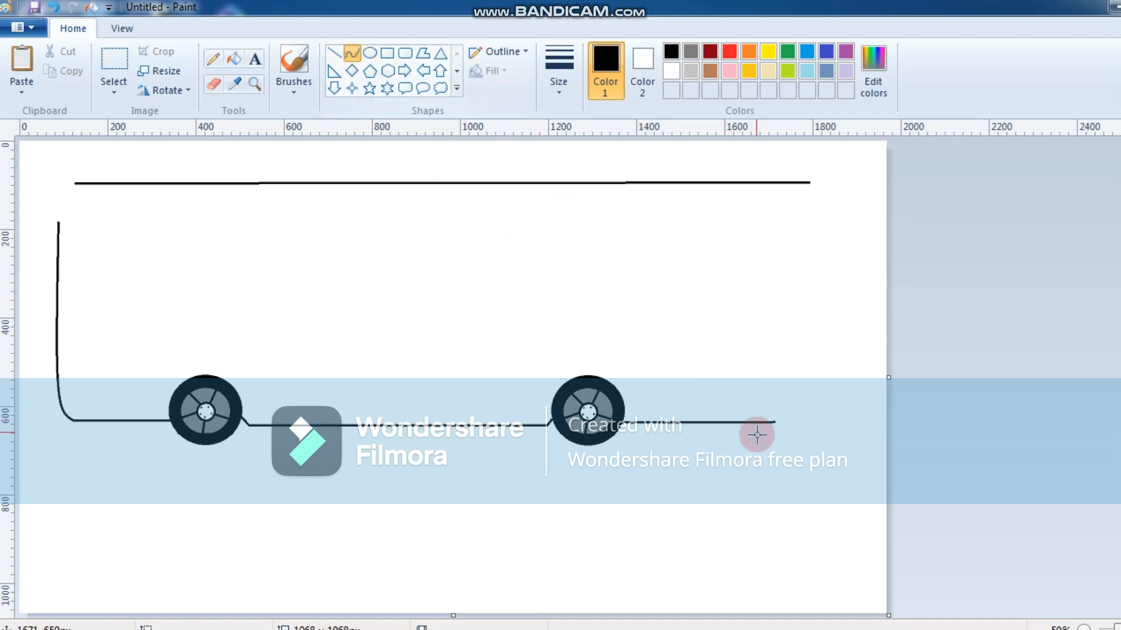
{"action": "left_click_drag", "start_coordinate": [774, 423], "coordinate": [808, 184]}
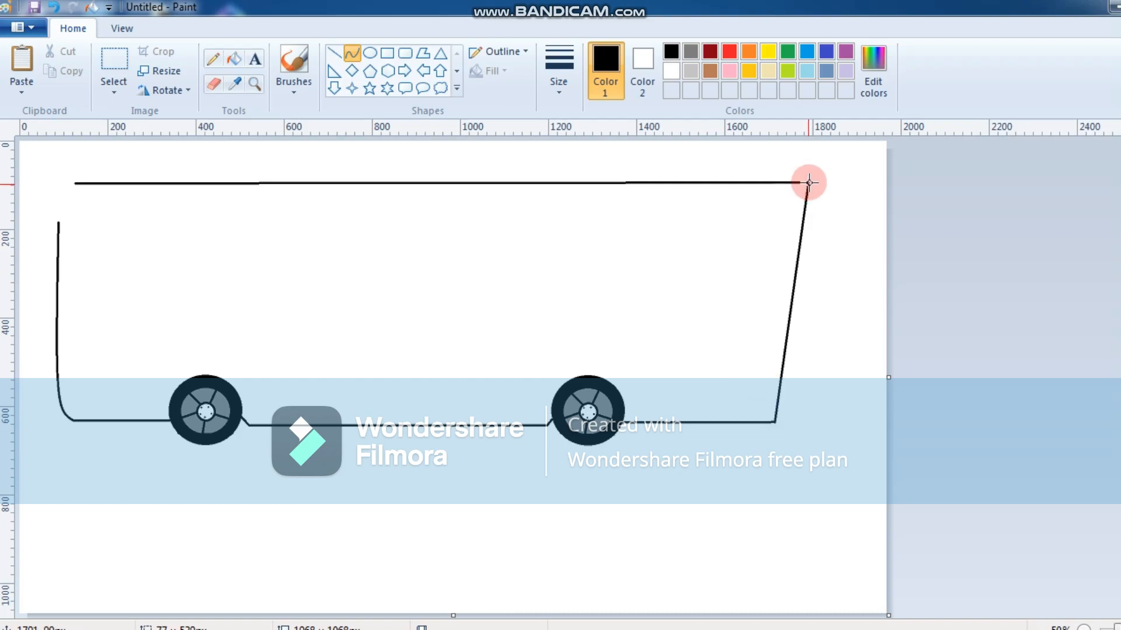
{"action": "left_click_drag", "start_coordinate": [779, 401], "coordinate": [814, 417]}
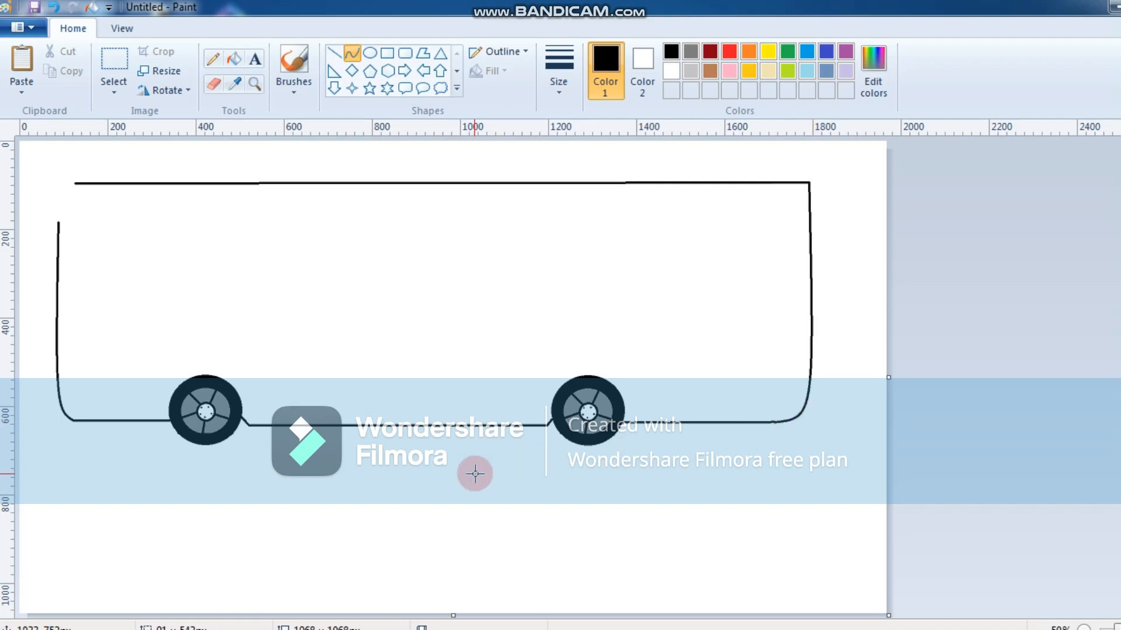
{"action": "left_click_drag", "start_coordinate": [808, 385], "coordinate": [818, 405]}
{"action": "left_click", "coordinate": [436, 365]}
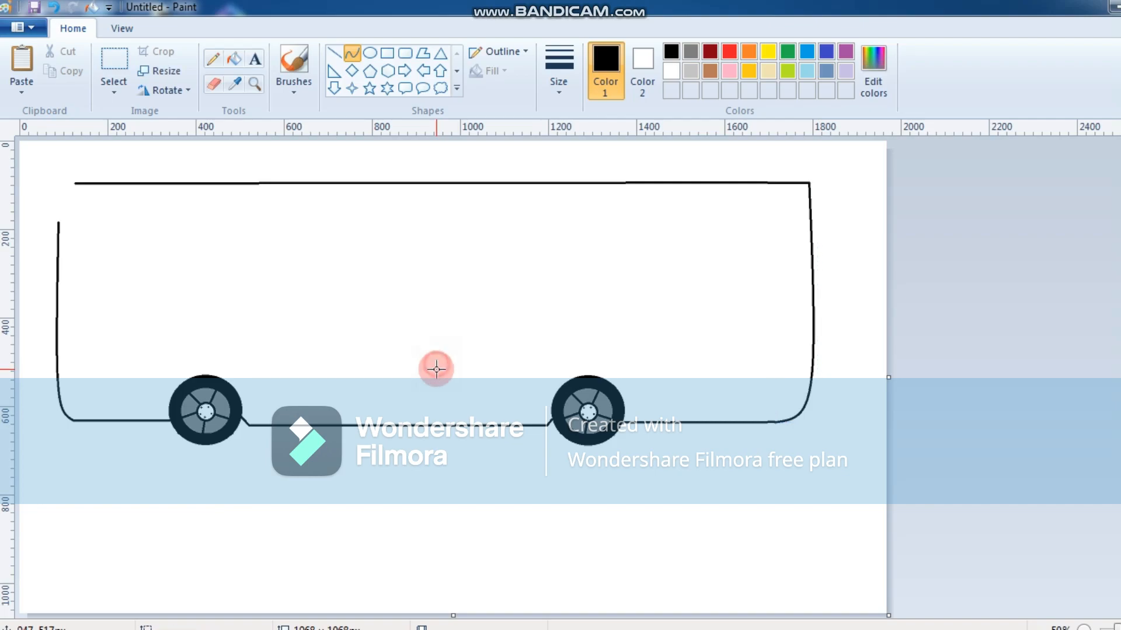
Step: Join the left side to the roof line with a rounded corner and draw a long horizontal line below the roof to the right side
{"action": "mouse_move", "coordinate": [59, 223]}
{"action": "left_mouse_down"}
{"action": "mouse_move", "coordinate": [78, 190]}
{"action": "mouse_move", "coordinate": [75, 180]}
{"action": "mouse_move", "coordinate": [60, 187]}
{"action": "left_mouse_up"}
{"action": "left_click", "coordinate": [352, 53]}
{"action": "left_click_drag", "start_coordinate": [775, 233], "coordinate": [809, 218]}
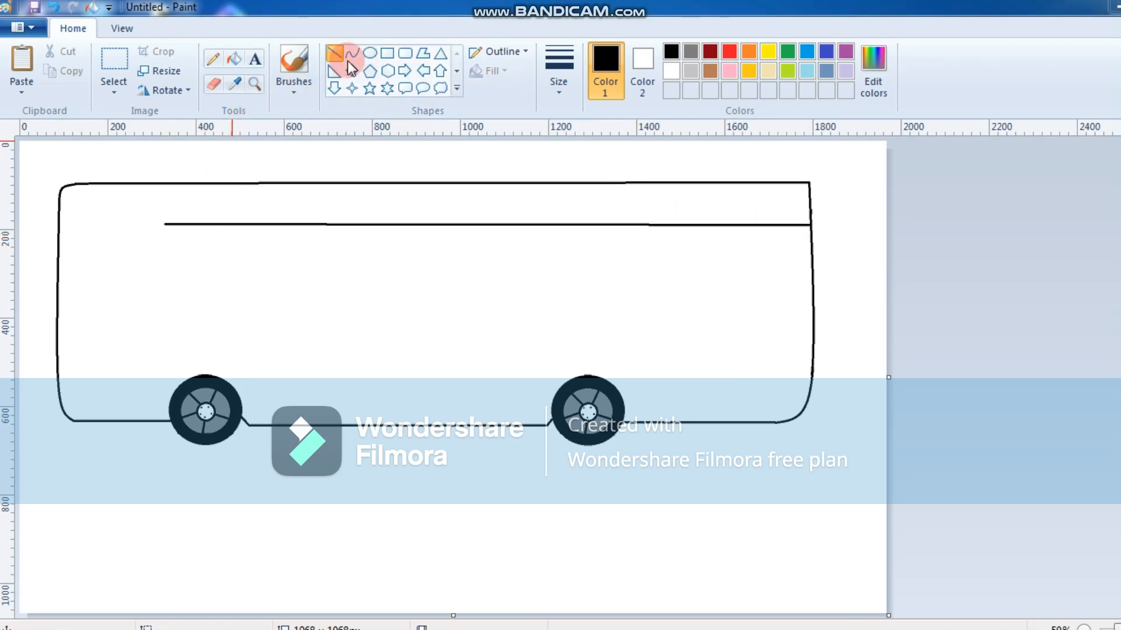
Step: Draw a curve about 341 px tall down from the left end of the line below the roof, rounded at its upper corner
{"action": "left_click", "coordinate": [351, 55]}
{"action": "left_click_drag", "start_coordinate": [165, 223], "coordinate": [107, 374]}
{"action": "left_click_drag", "start_coordinate": [149, 257], "coordinate": [101, 229]}
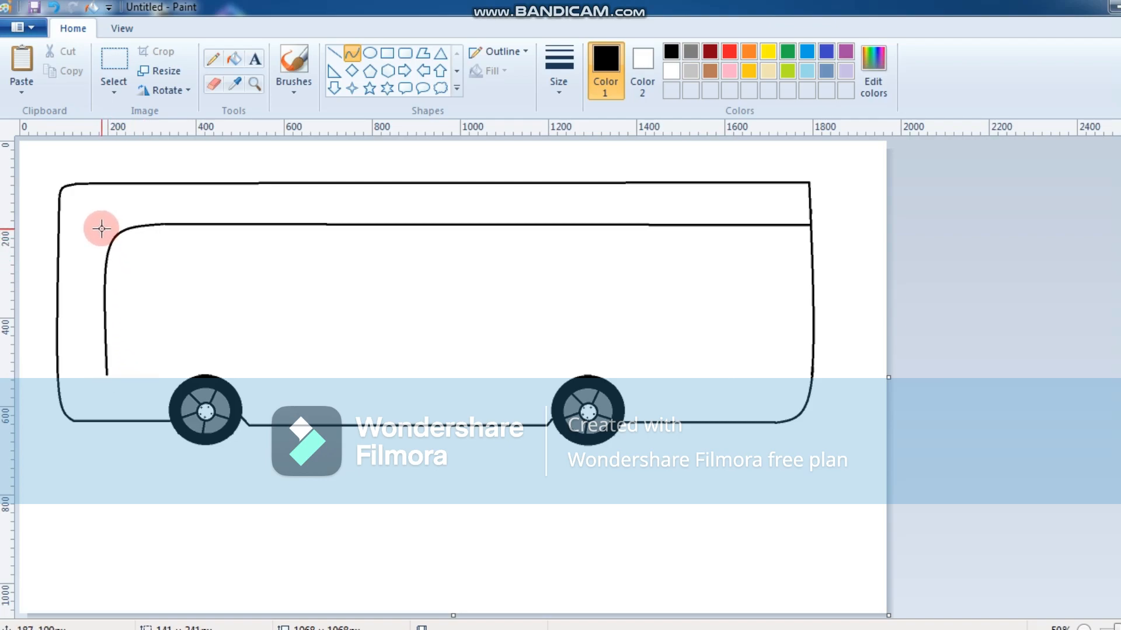
{"action": "left_click_drag", "start_coordinate": [105, 240], "coordinate": [99, 241]}
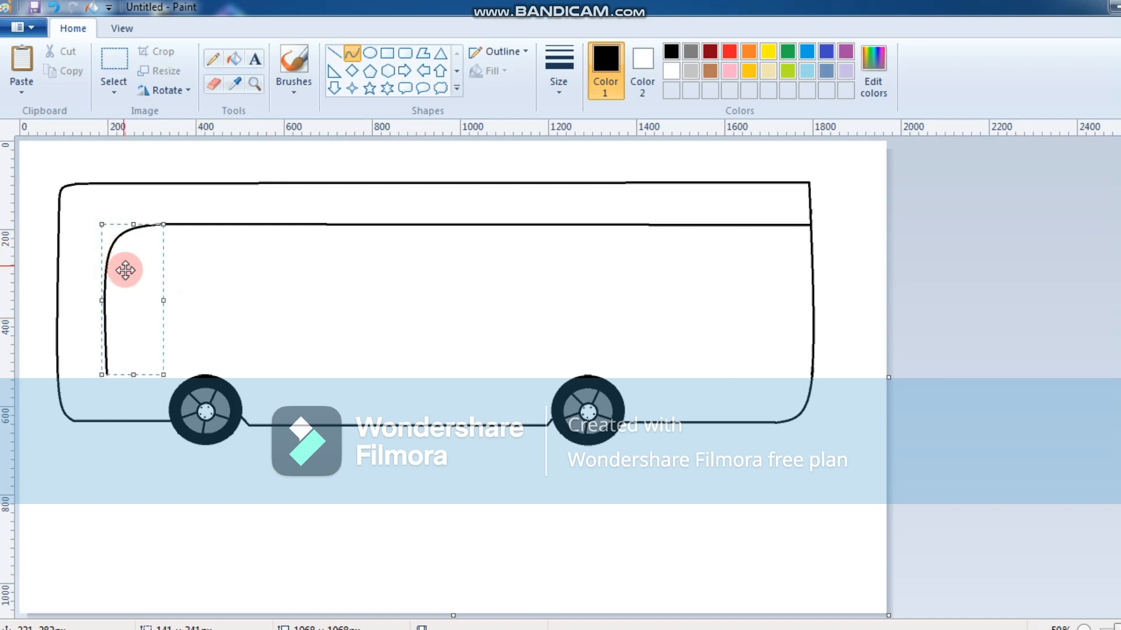
{"action": "left_click", "coordinate": [249, 317]}
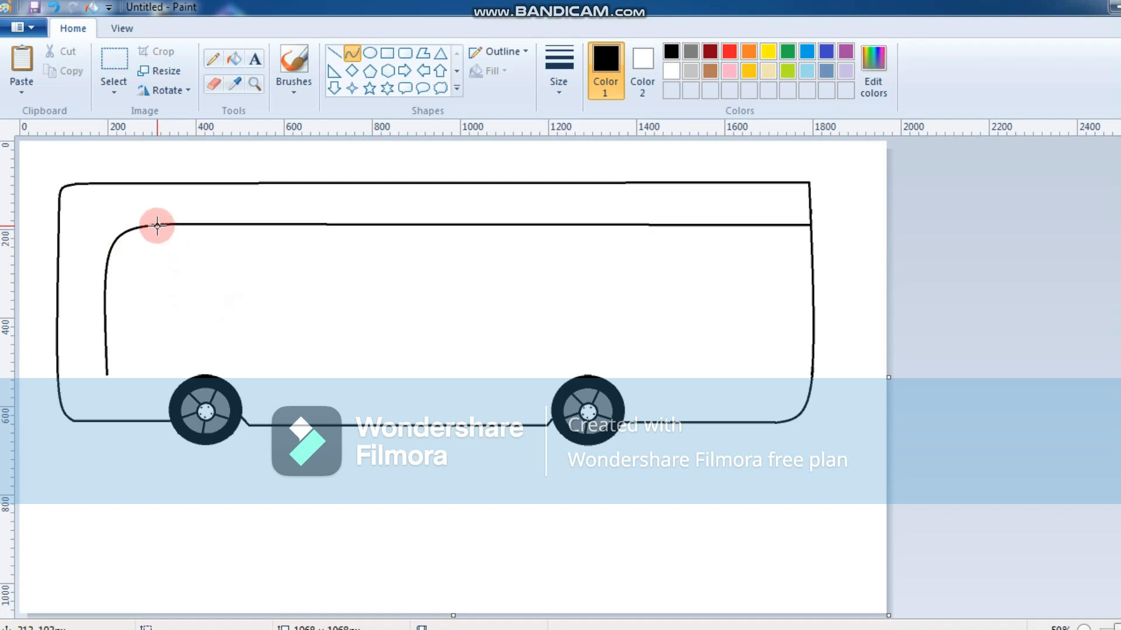
Step: Close the narrow window at the bus's left end with a second curve down from the upper line, rounded at its lower corner
{"action": "left_click_drag", "start_coordinate": [157, 225], "coordinate": [124, 286]}
{"action": "mouse_move", "coordinate": [111, 350]}
{"action": "left_mouse_down"}
{"action": "mouse_move", "coordinate": [107, 373]}
{"action": "mouse_move", "coordinate": [133, 348]}
{"action": "mouse_move", "coordinate": [148, 372]}
{"action": "left_mouse_up"}
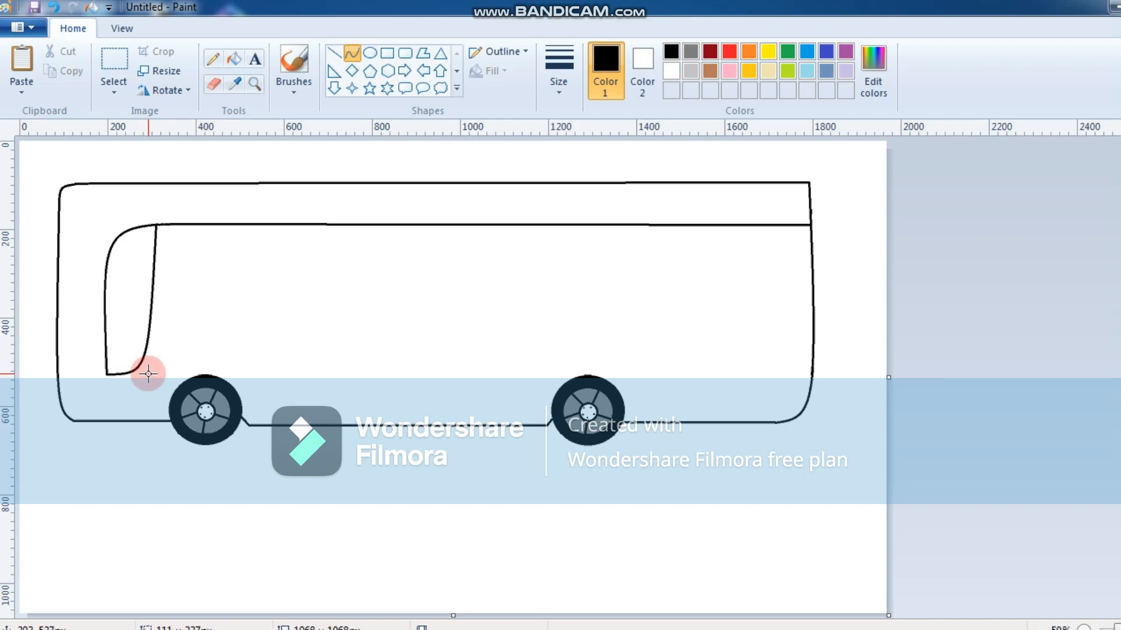
{"action": "left_click_drag", "start_coordinate": [148, 373], "coordinate": [160, 332]}
Step: Draw a door rectangle about 121 by 311 px standing on the lower edge, just right of the left wheel
{"action": "left_click", "coordinate": [370, 53]}
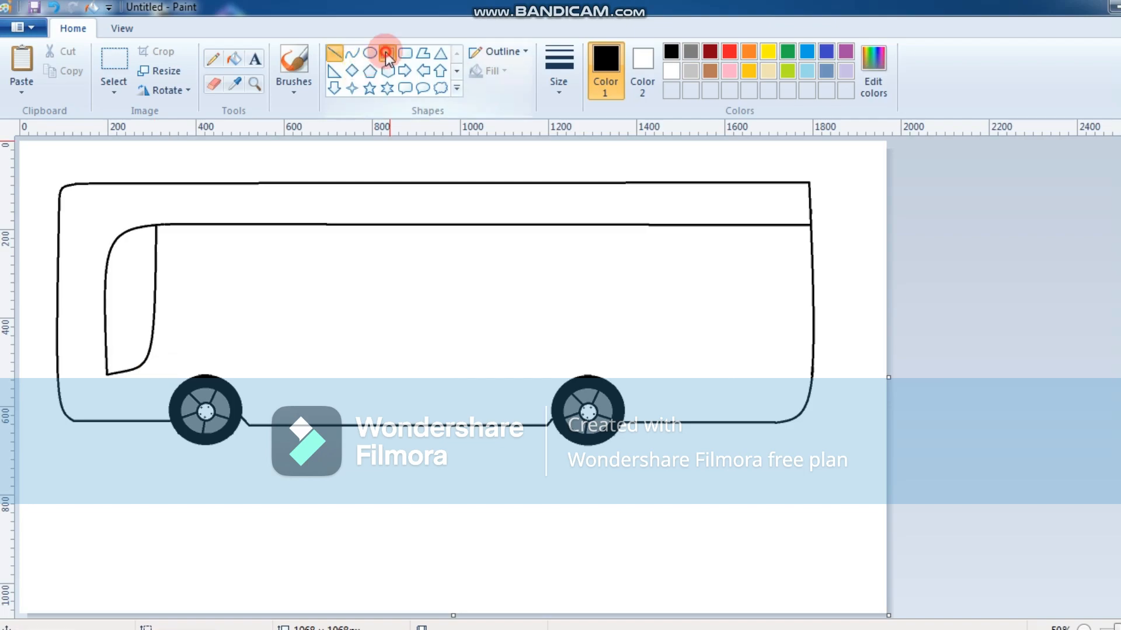
{"action": "left_click_drag", "start_coordinate": [271, 287], "coordinate": [324, 425]}
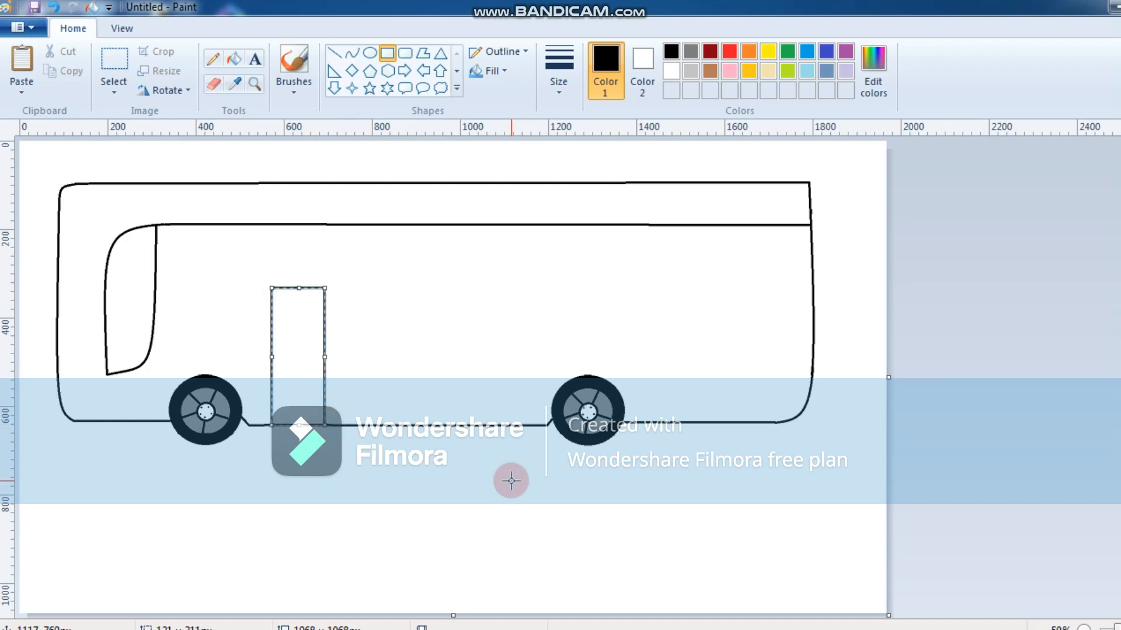
Step: Move the door rectangle left so it stands close beside the left wheel
{"action": "key", "text": "Left"}
{"action": "key", "text": "Left"}
{"action": "key", "text": "Left"}
{"action": "key", "text": "Left"}
{"action": "key", "text": "Left"}
{"action": "key", "text": "Left"}
{"action": "key", "text": "Left"}
{"action": "key", "text": "Left"}
{"action": "key", "text": "Left"}
{"action": "key", "text": "Left"}
{"action": "key", "text": "Left"}
{"action": "key", "text": "Left"}
{"action": "key", "text": "Left"}
{"action": "key", "text": "Left"}
{"action": "key", "text": "Left"}
{"action": "key", "text": "Left"}
{"action": "key", "text": "Left"}
{"action": "key", "text": "Left"}
{"action": "key", "text": "Left"}
{"action": "key", "text": "Left"}
{"action": "key", "text": "Left"}
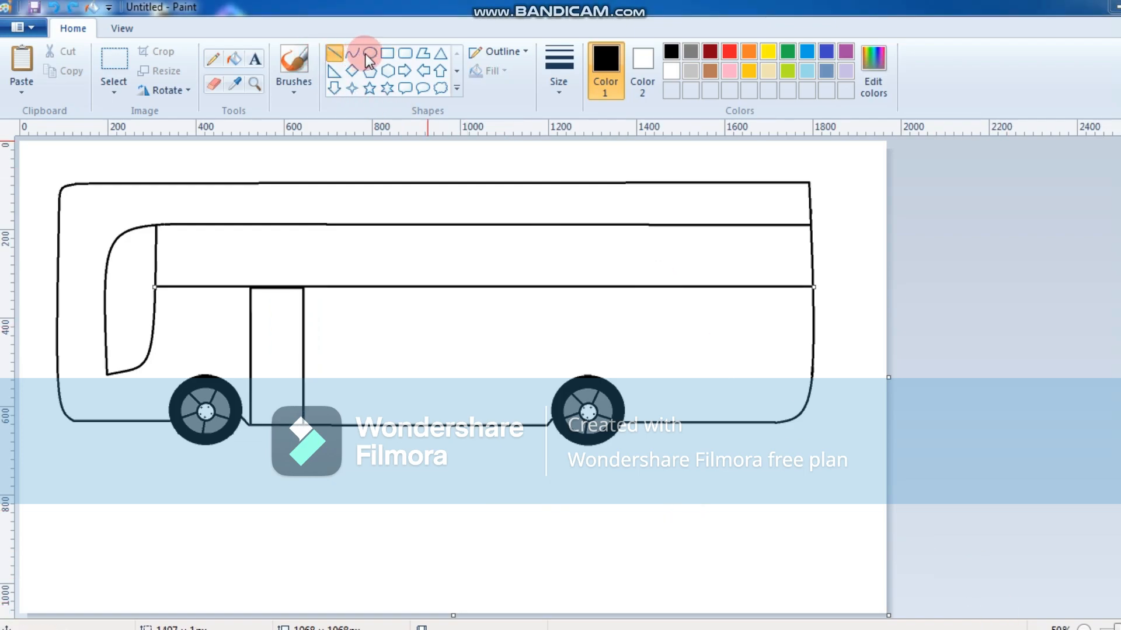
Step: Draw a row of rectangular windows between the two horizontal lines, starting beside the narrow front window
{"action": "left_click", "coordinate": [387, 53]}
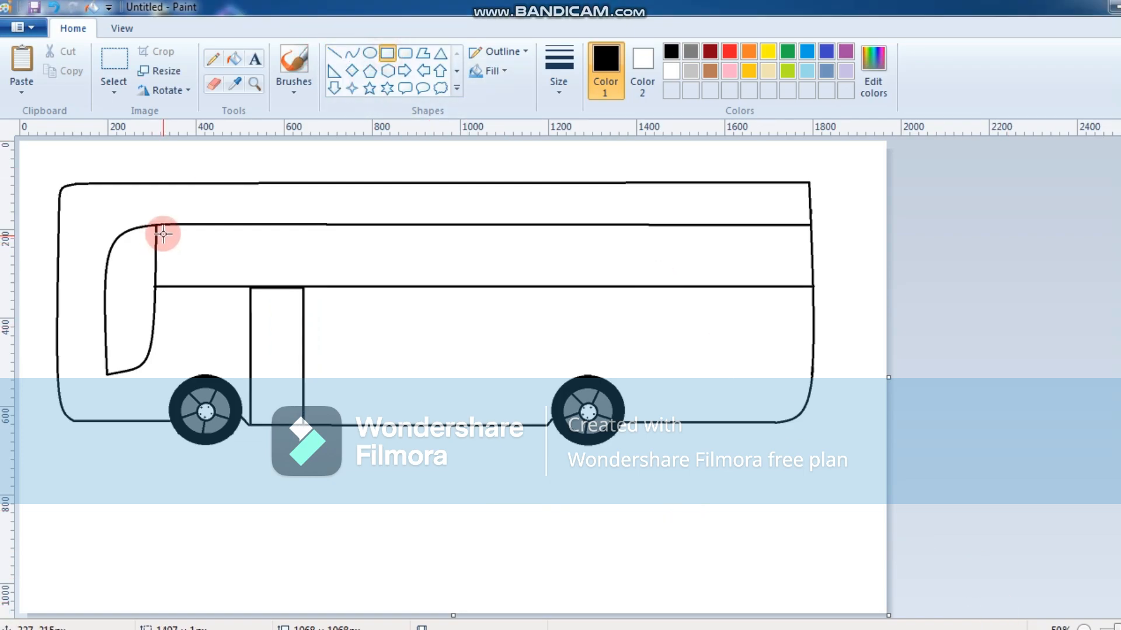
{"action": "left_click_drag", "start_coordinate": [156, 224], "coordinate": [215, 285]}
{"action": "left_click", "coordinate": [242, 262]}
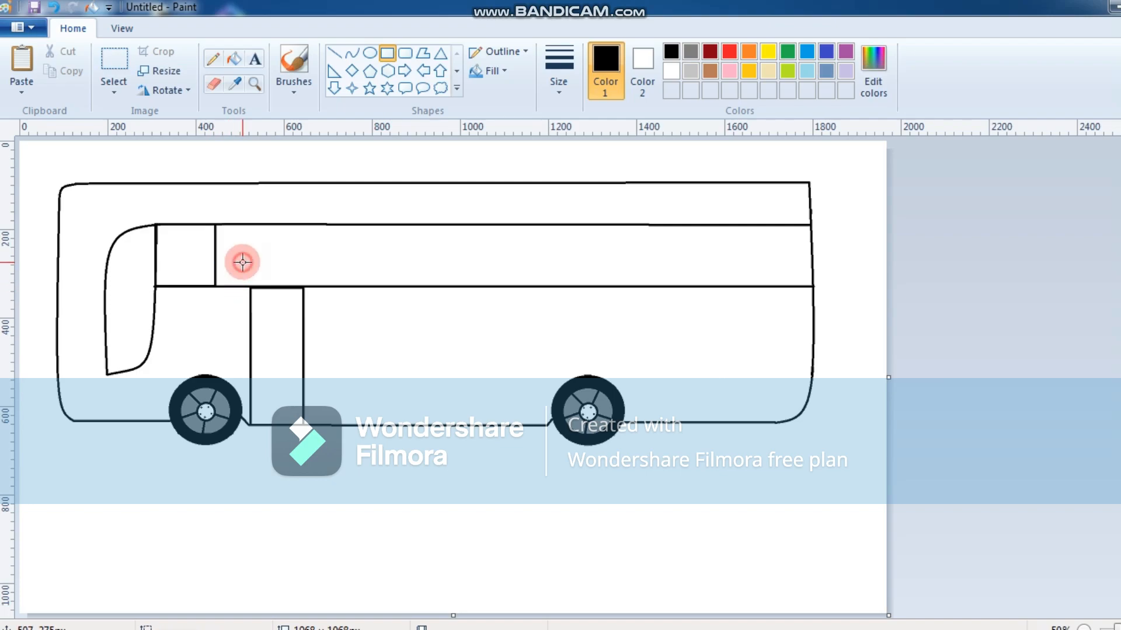
{"action": "left_click_drag", "start_coordinate": [221, 224], "coordinate": [282, 287]}
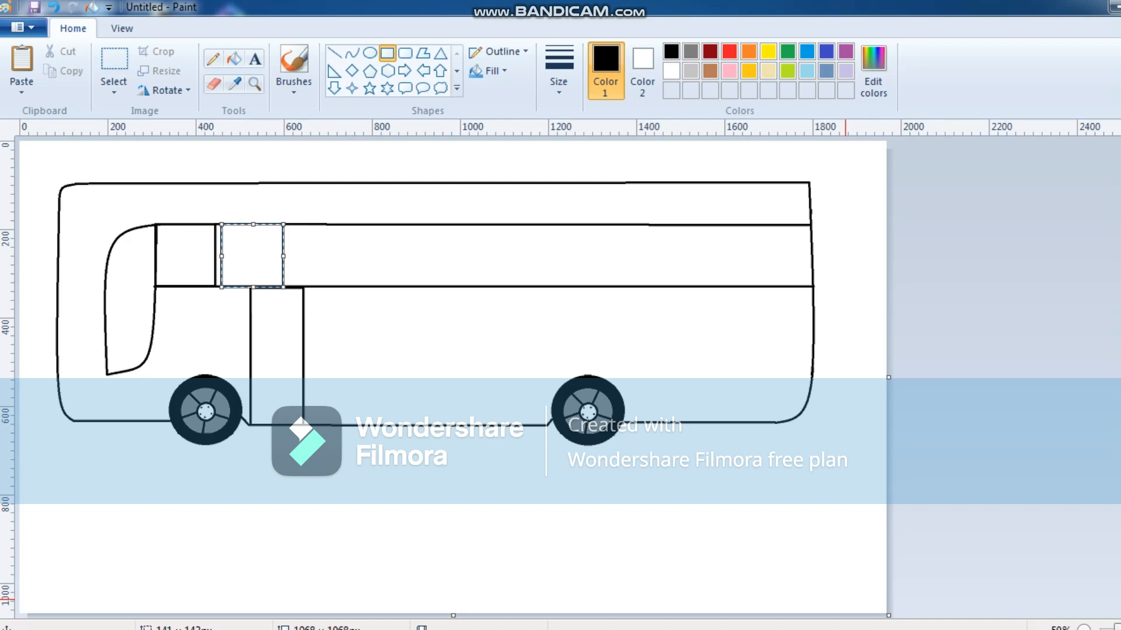
{"action": "left_click", "coordinate": [220, 175]}
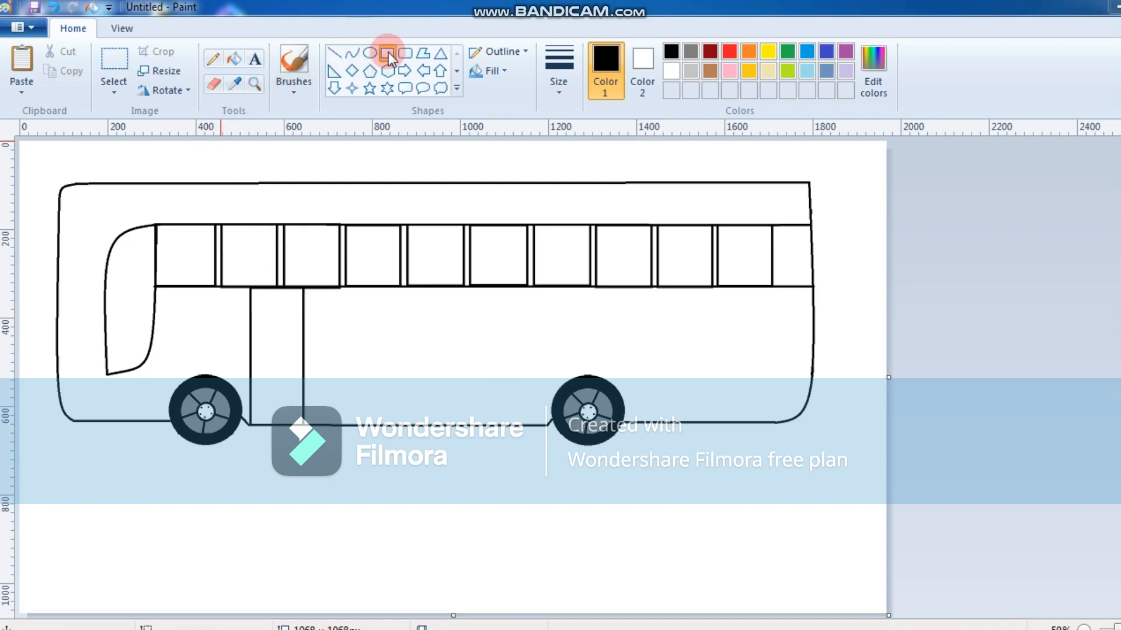
Step: Draw a rectangle about 547 by 117 px along the lower edge between door and right wheel, and divide it into upright panels
{"action": "left_click", "coordinate": [387, 52]}
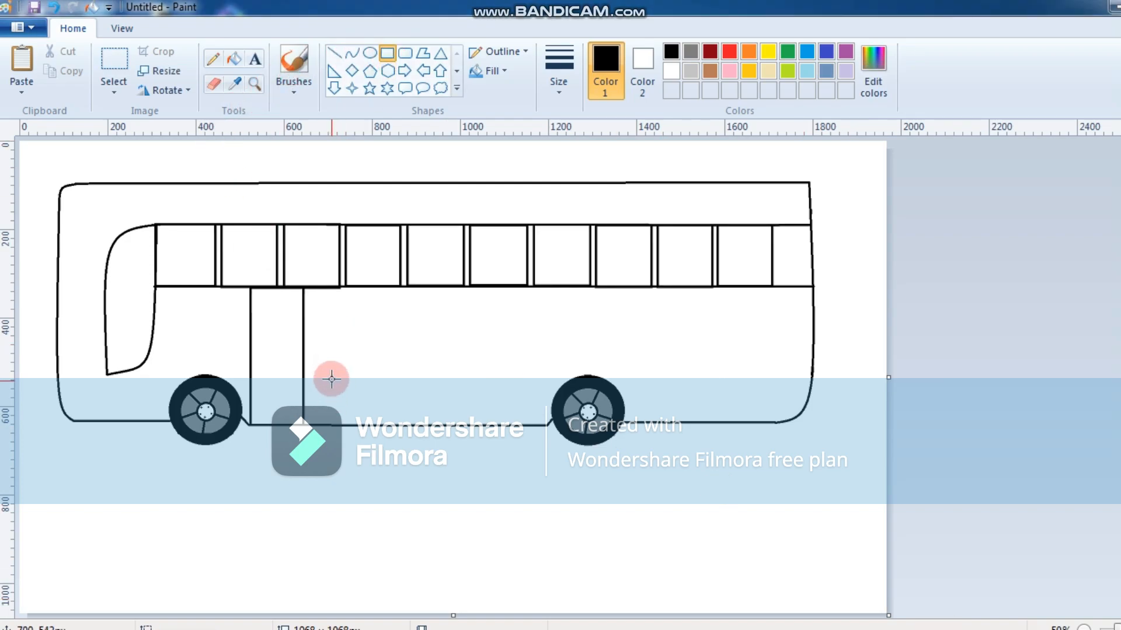
{"action": "mouse_move", "coordinate": [303, 372]}
{"action": "left_mouse_down"}
{"action": "mouse_move", "coordinate": [475, 390]}
{"action": "mouse_move", "coordinate": [545, 423]}
{"action": "left_mouse_up"}
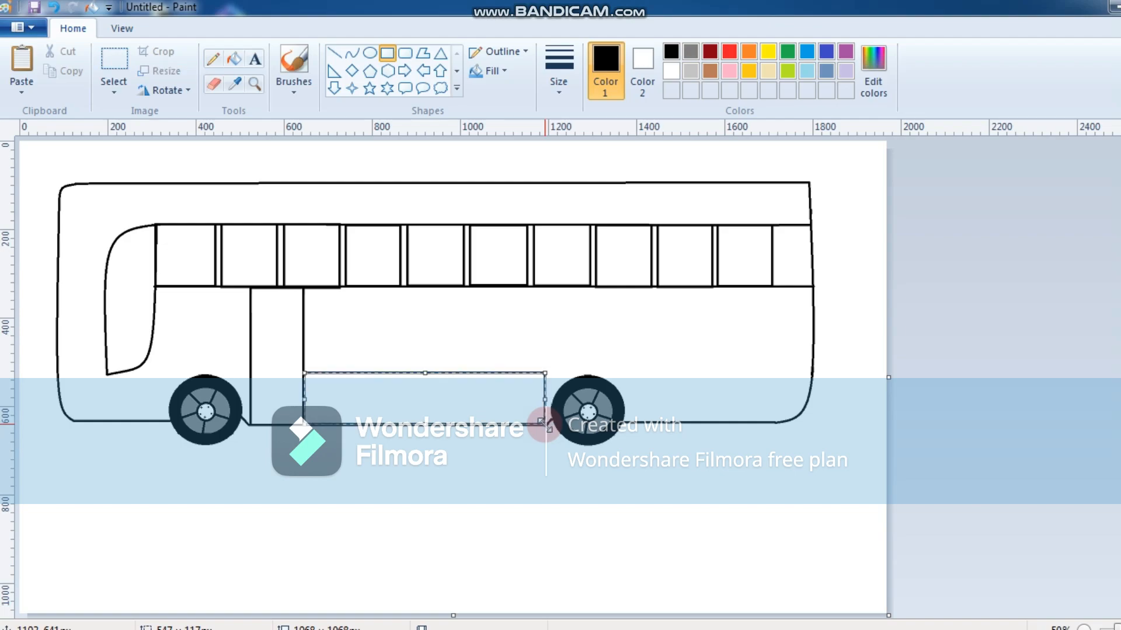
{"action": "left_click", "coordinate": [390, 333]}
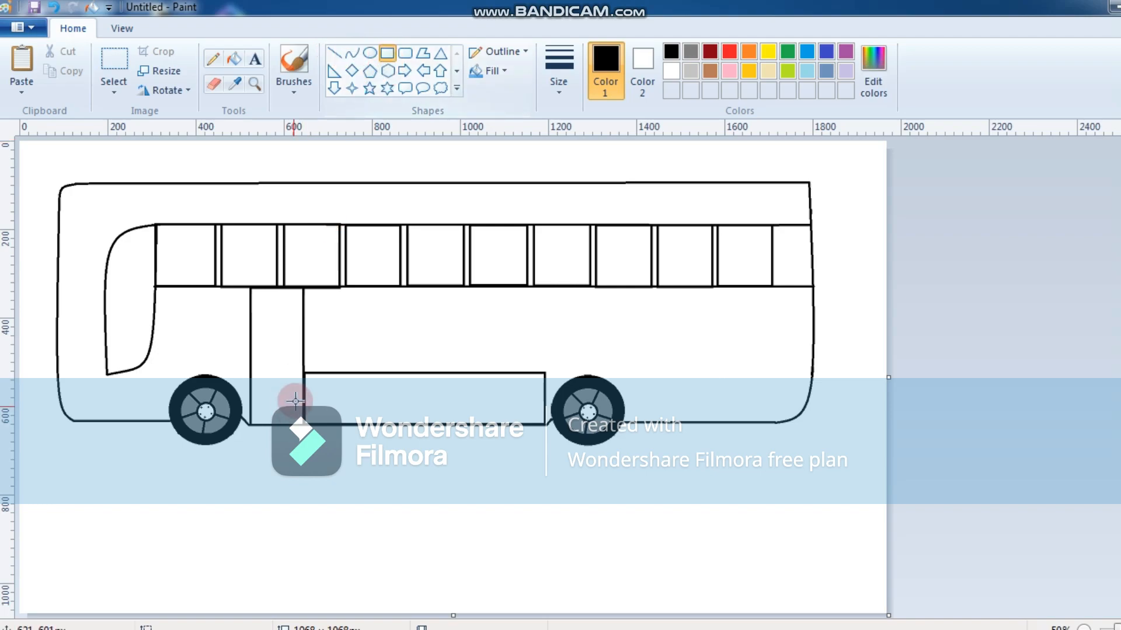
{"action": "left_click_drag", "start_coordinate": [304, 372], "coordinate": [343, 424]}
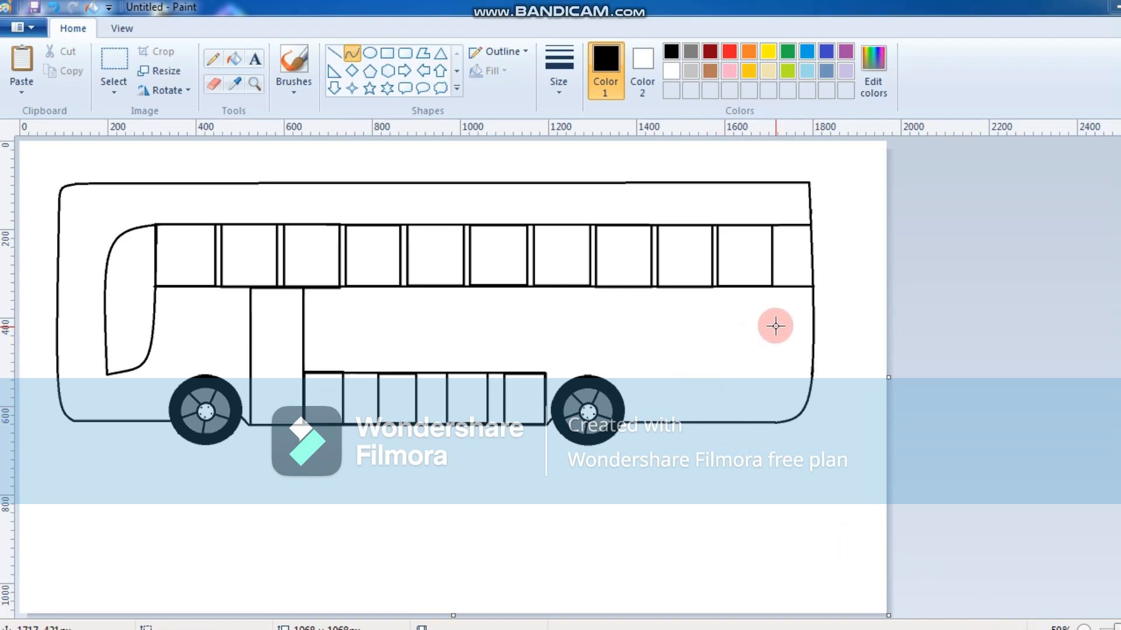
Step: Draw a pointed leaf-shaped decoration about 350 px wide from two curves, right of the right wheel below the windows
{"action": "left_click_drag", "start_coordinate": [790, 301], "coordinate": [647, 336]}
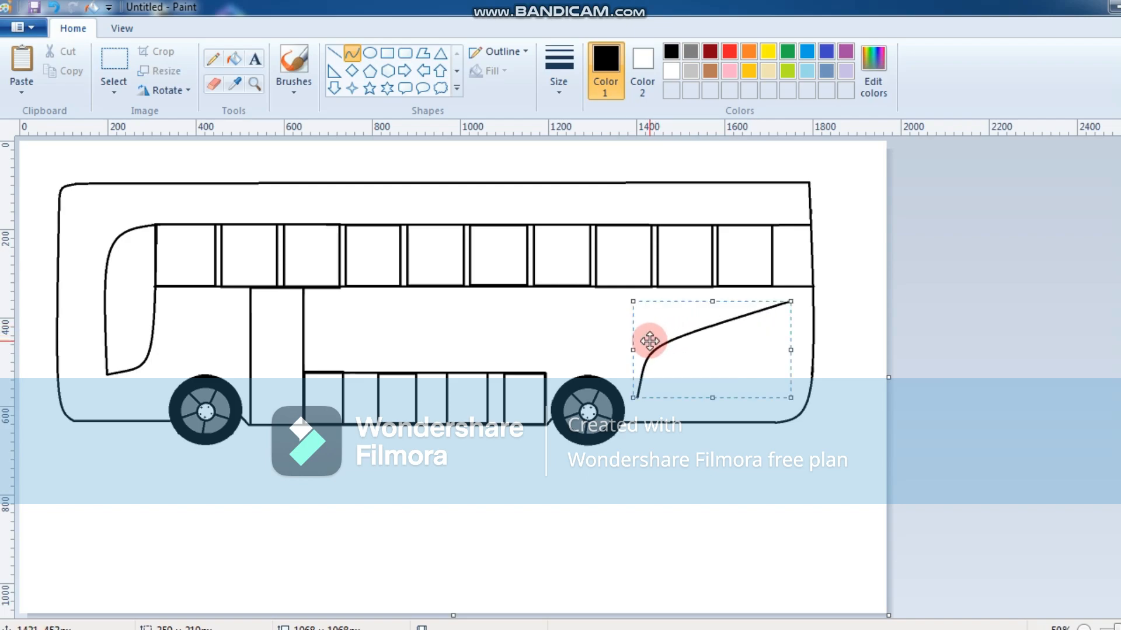
{"action": "left_click", "coordinate": [735, 474]}
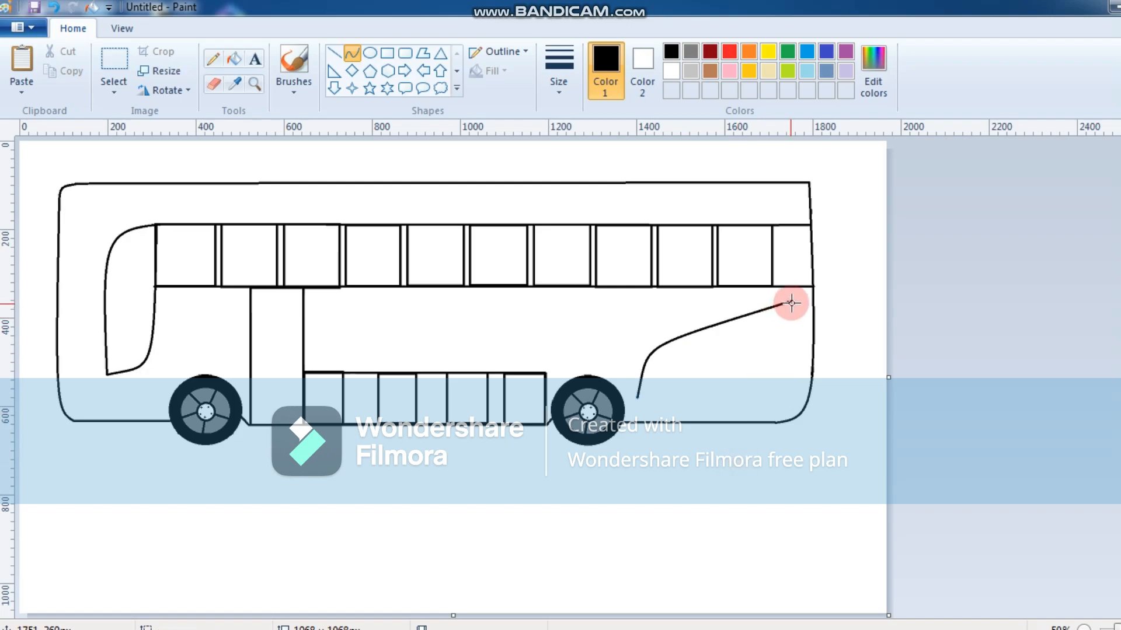
{"action": "left_click_drag", "start_coordinate": [790, 301], "coordinate": [638, 397]}
{"action": "left_click_drag", "start_coordinate": [648, 388], "coordinate": [696, 375]}
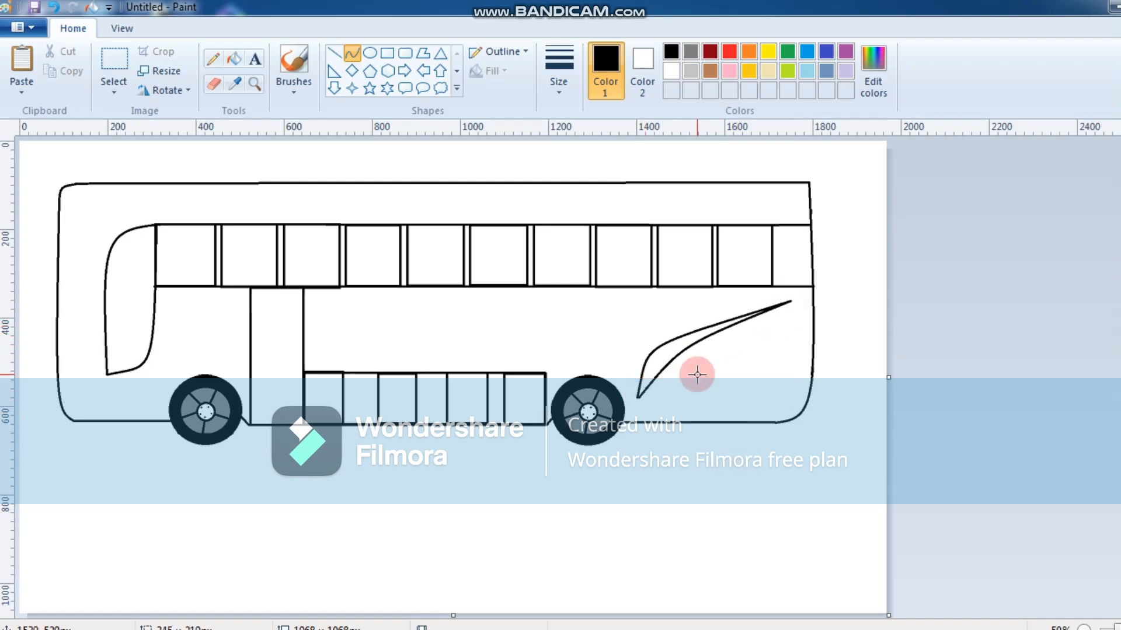
{"action": "left_click", "coordinate": [695, 377]}
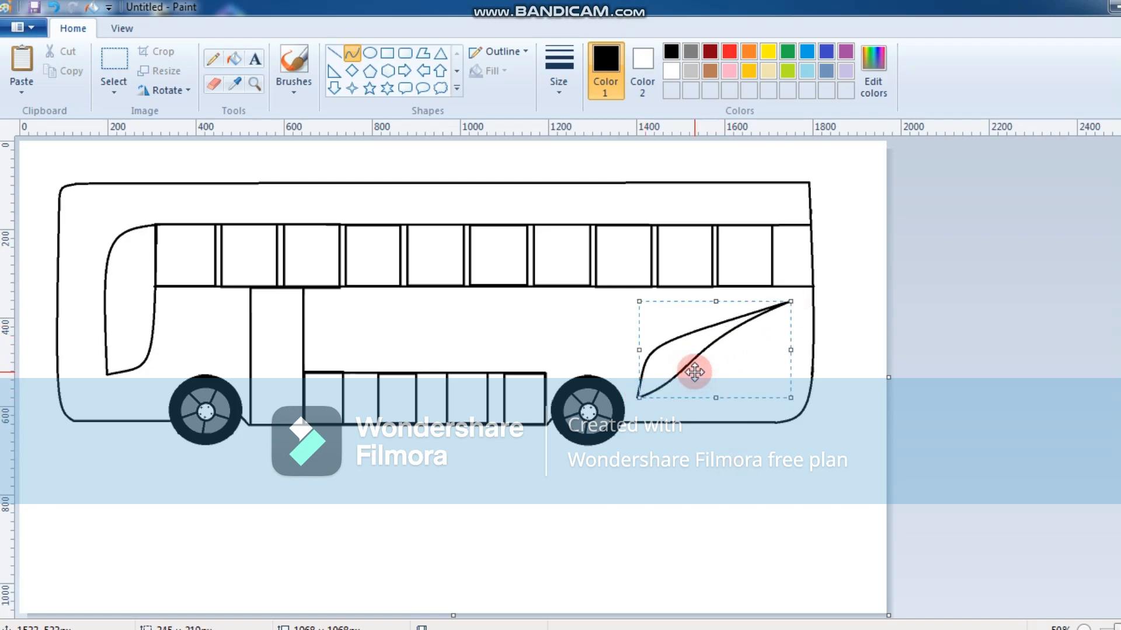
{"action": "left_click", "coordinate": [702, 502]}
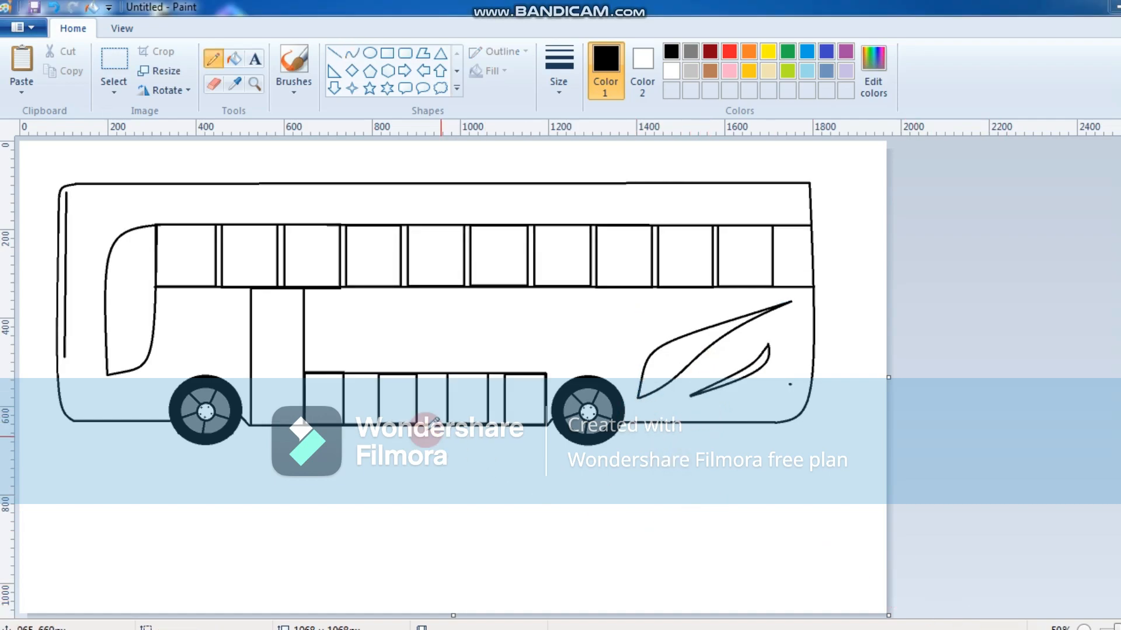
Step: Close the narrow vertical strip along the bus's left edge with pencil strokes at its upper and lower ends
{"action": "scroll", "coordinate": [339, 467], "scroll_direction": "down", "scroll_amount": 2}
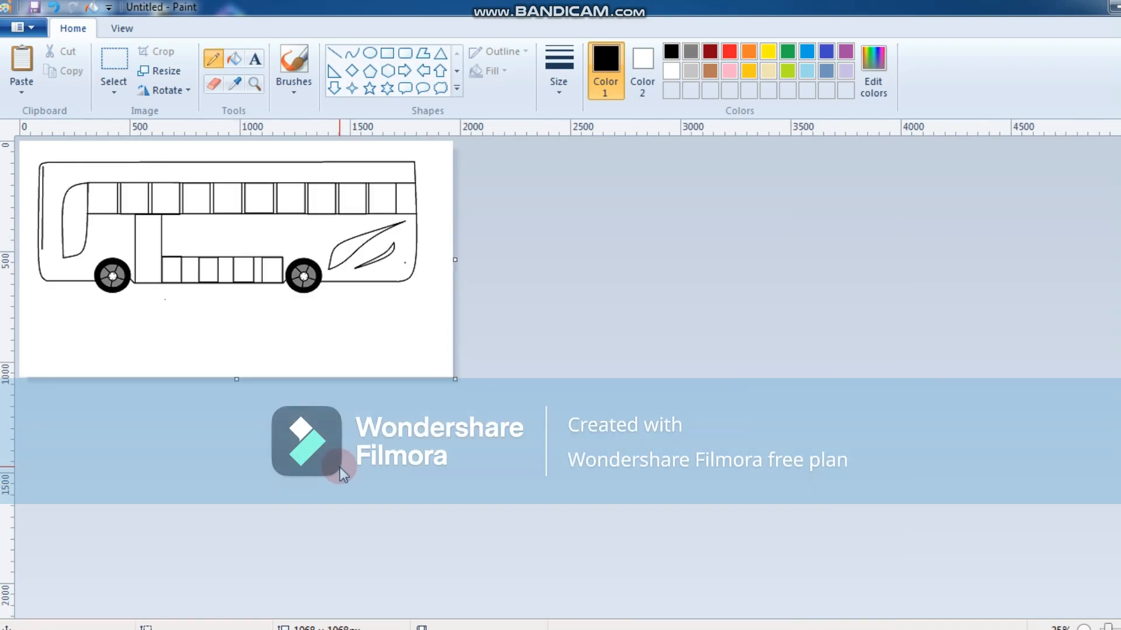
{"action": "scroll", "coordinate": [344, 468], "scroll_direction": "up", "scroll_amount": 2}
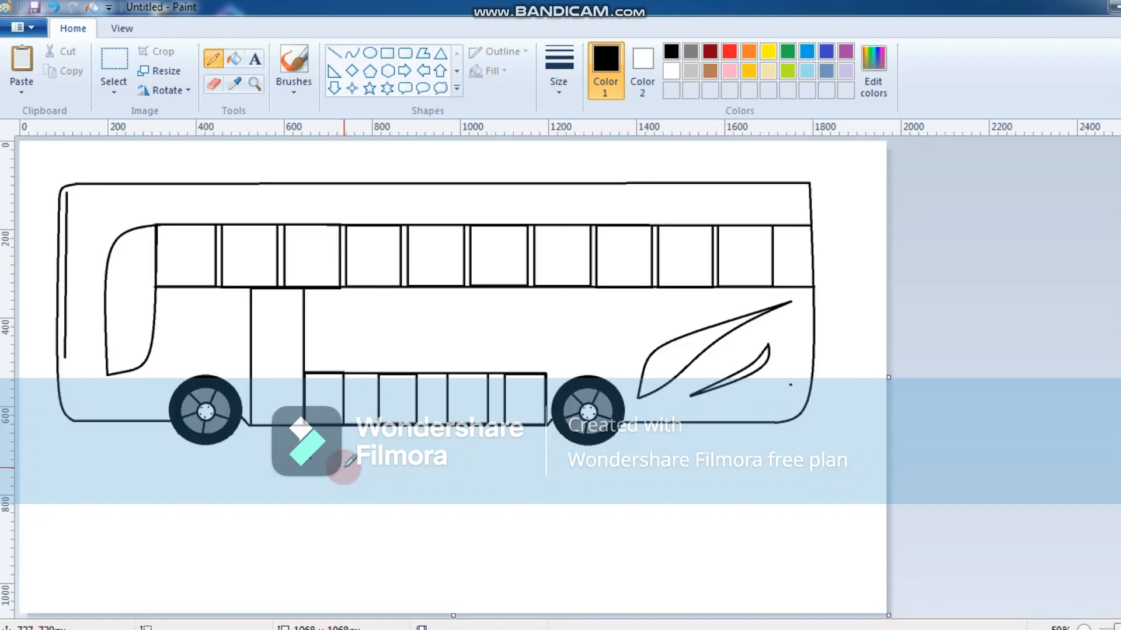
{"action": "scroll", "coordinate": [344, 467], "scroll_direction": "up", "scroll_amount": 1}
{"action": "left_click_drag", "start_coordinate": [101, 238], "coordinate": [107, 238]}
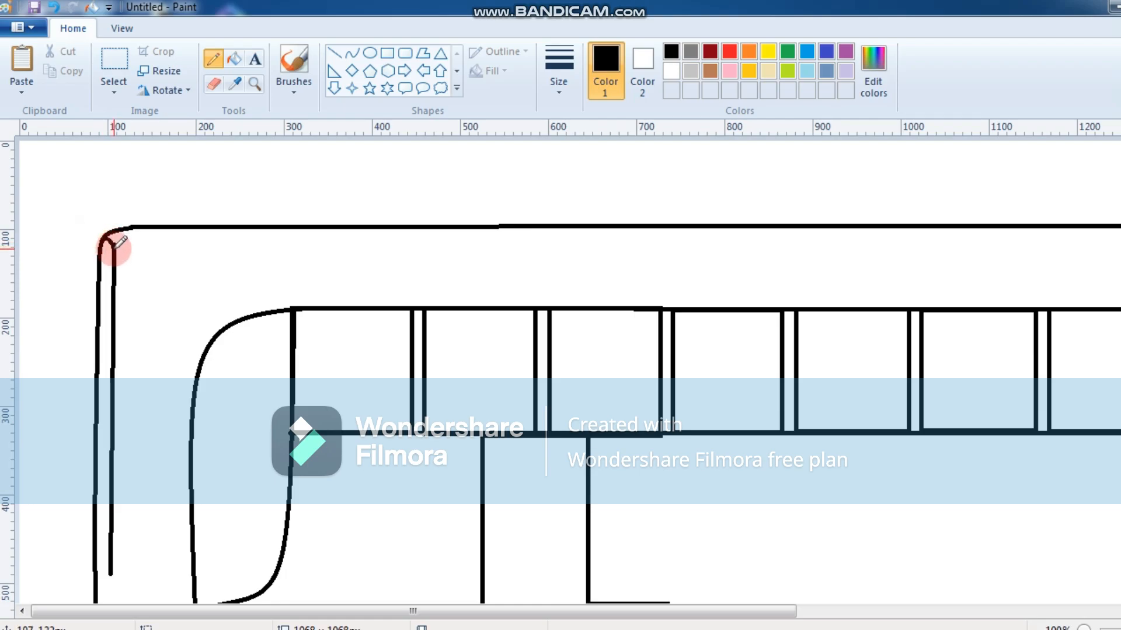
{"action": "scroll", "coordinate": [125, 305], "scroll_direction": "down", "scroll_amount": 3}
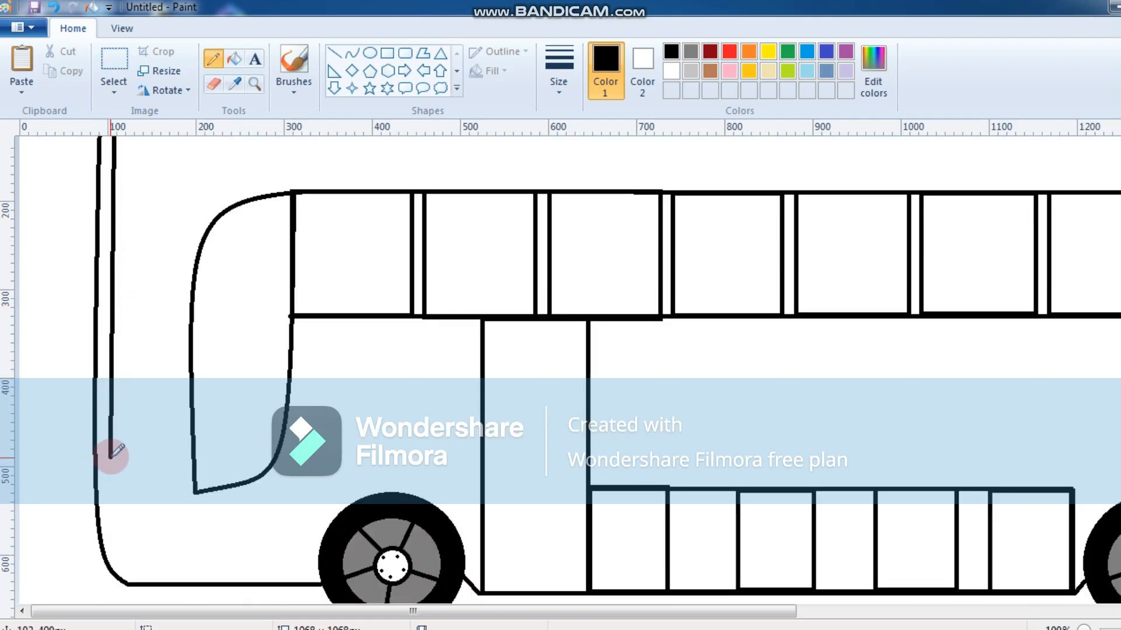
{"action": "left_click_drag", "start_coordinate": [110, 457], "coordinate": [98, 465]}
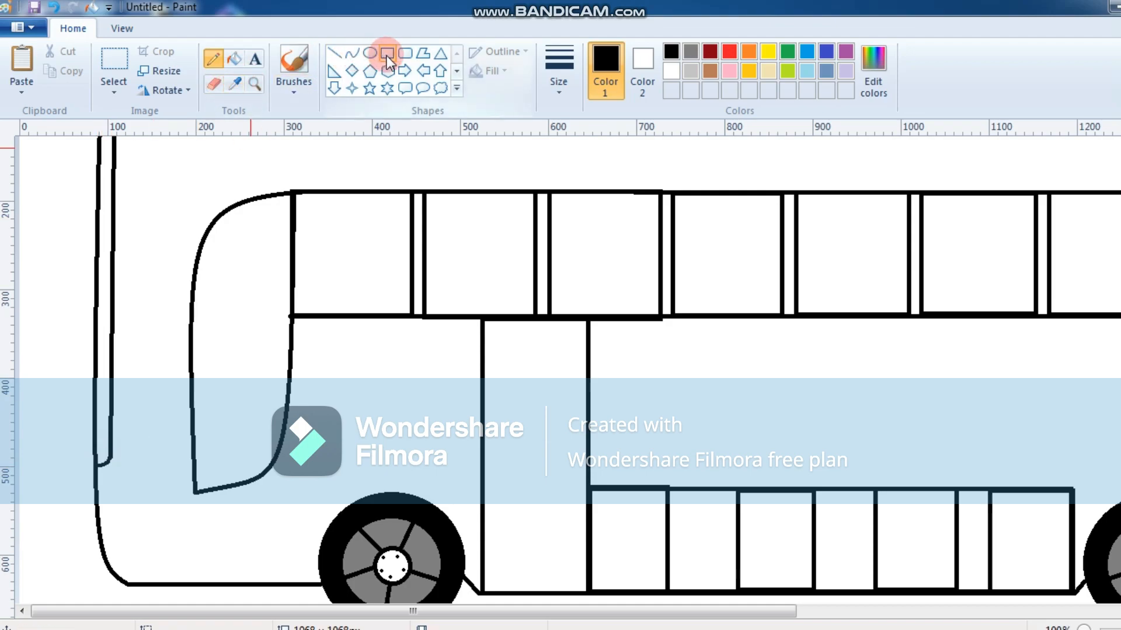
Step: Draw a rounded rectangle about 33 by 44 px on the bus's left edge and move it up to just below the narrow strip
{"action": "left_click", "coordinate": [404, 55]}
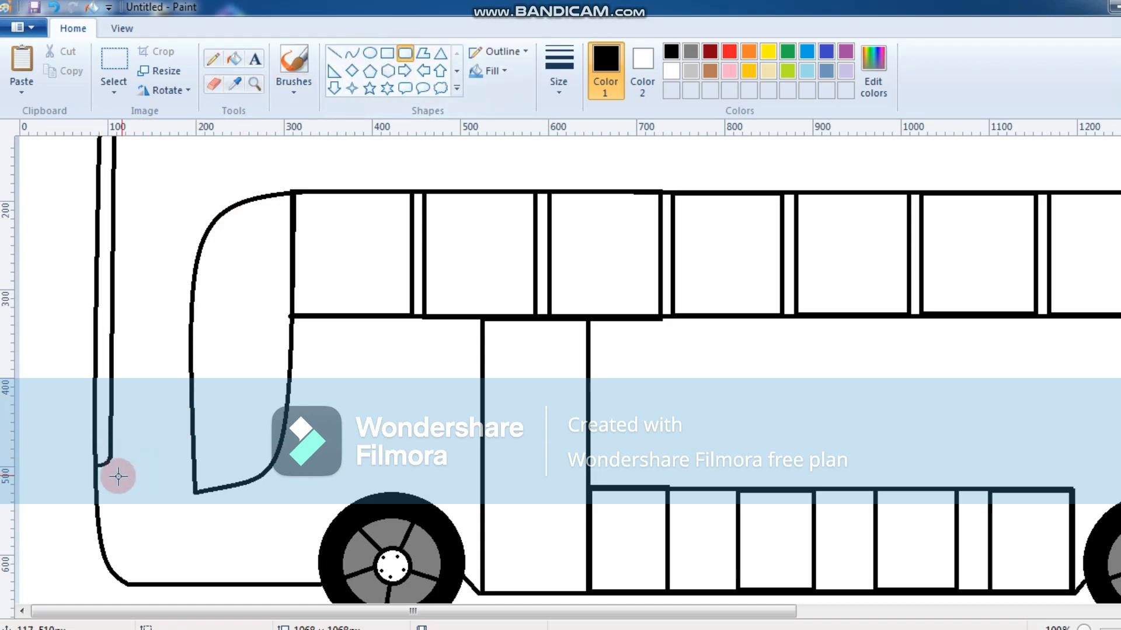
{"action": "left_click_drag", "start_coordinate": [95, 484], "coordinate": [124, 536]}
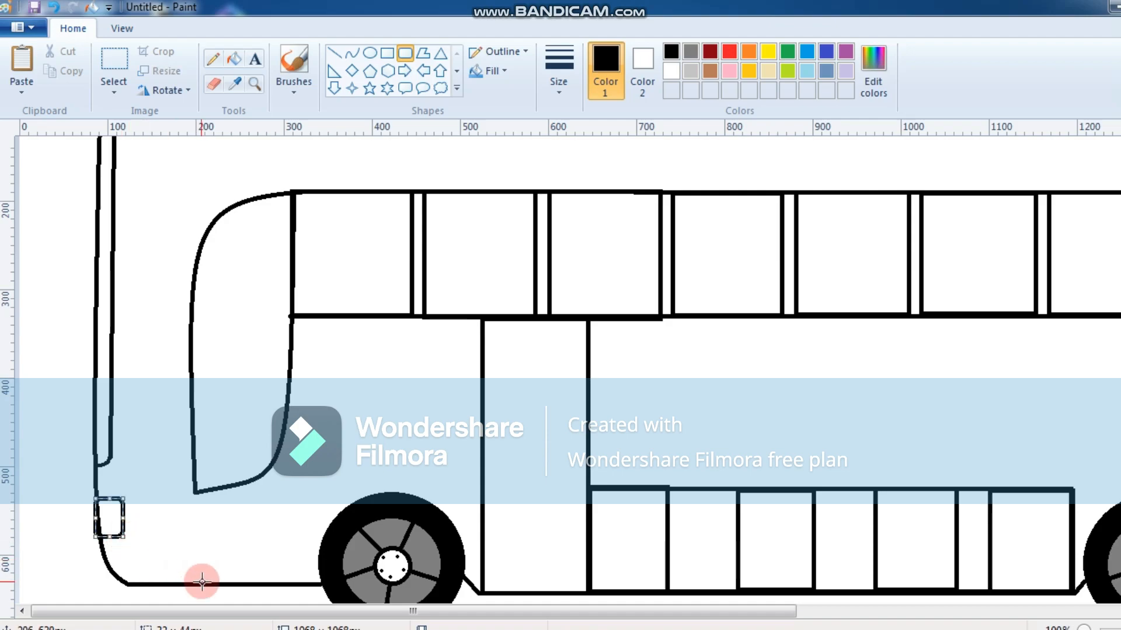
{"action": "key", "text": "Up"}
{"action": "key", "text": "Up"}
{"action": "key", "text": "Up"}
{"action": "key", "text": "Up"}
{"action": "key", "text": "Up"}
{"action": "key", "text": "Up"}
{"action": "key", "text": "Up"}
{"action": "key", "text": "Up"}
{"action": "key", "text": "Up"}
{"action": "key", "text": "Up"}
{"action": "key", "text": "Up"}
{"action": "key", "text": "Up"}
{"action": "key", "text": "Up"}
{"action": "key", "text": "Up"}
{"action": "key", "text": "Up"}
{"action": "key", "text": "Up"}
{"action": "key", "text": "Up"}
{"action": "key", "text": "Up"}
{"action": "key", "text": "Up"}
{"action": "key", "text": "Up"}
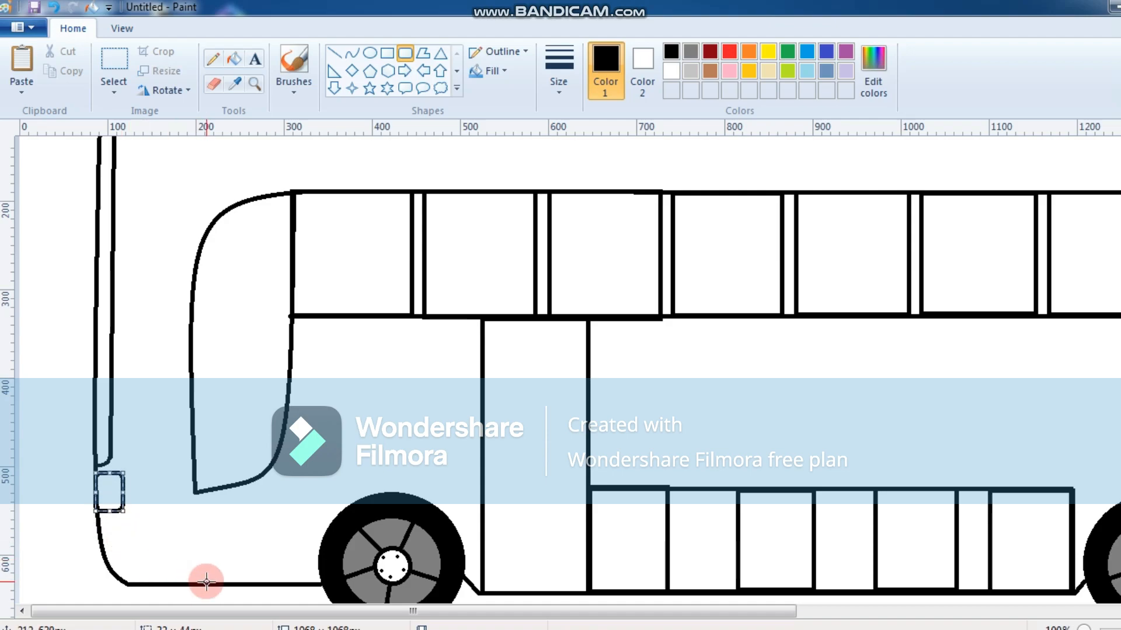
{"action": "left_click", "coordinate": [171, 536]}
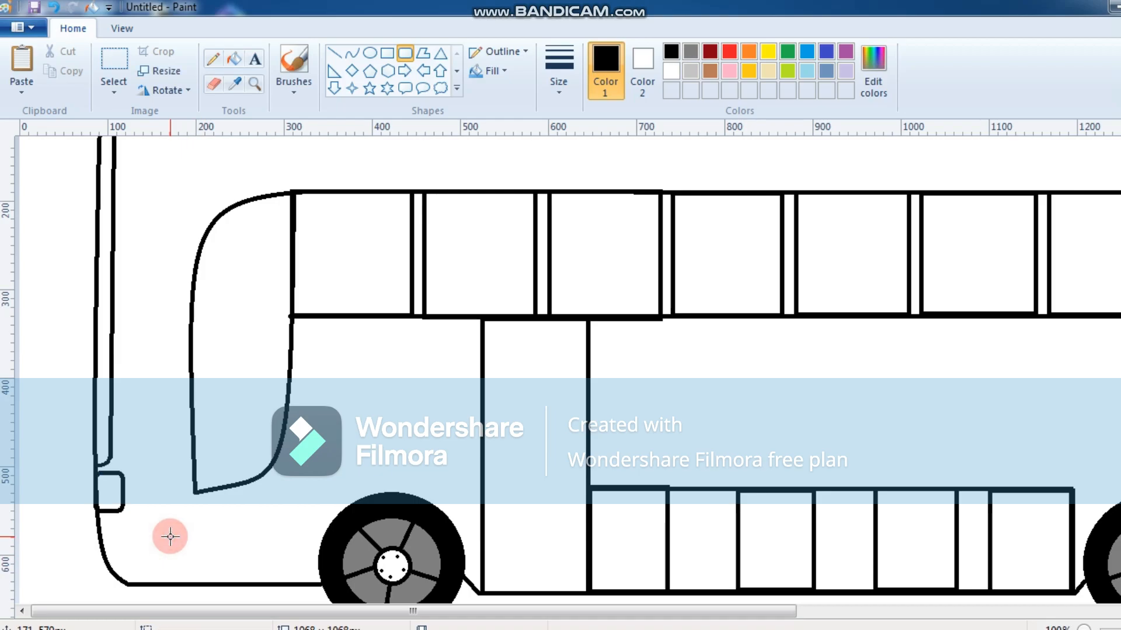
{"action": "scroll", "coordinate": [170, 536], "scroll_direction": "down", "scroll_amount": 2}
{"action": "scroll", "coordinate": [170, 536], "scroll_direction": "up", "scroll_amount": 2}
{"action": "scroll", "coordinate": [170, 536], "scroll_direction": "down", "scroll_amount": 1}
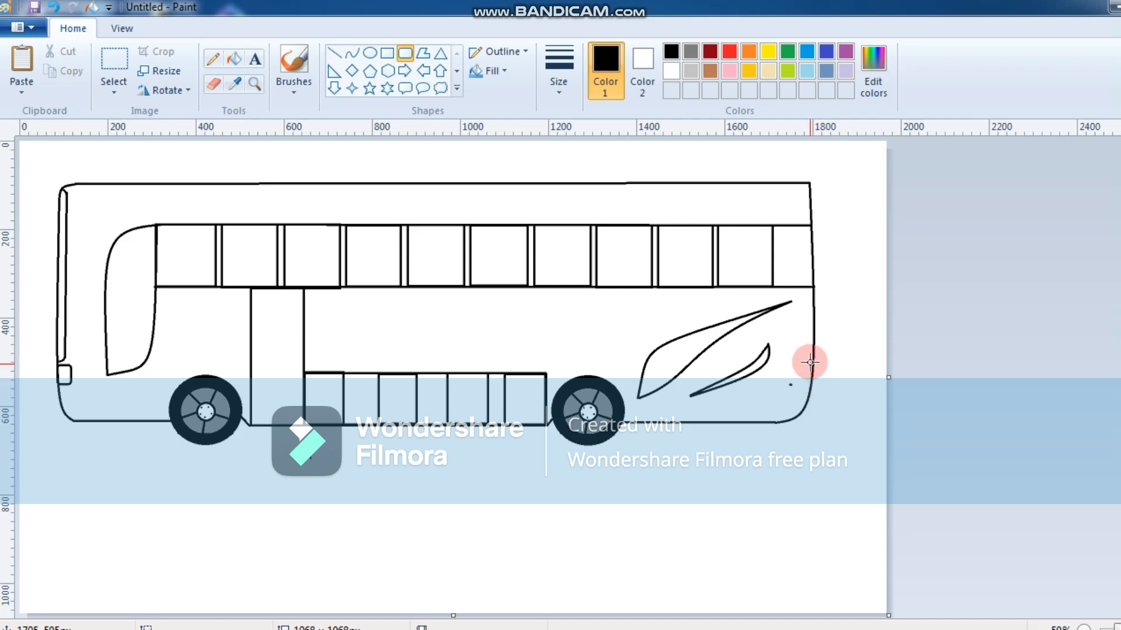
{"action": "left_click_drag", "start_coordinate": [813, 337], "coordinate": [803, 360]}
{"action": "left_click_drag", "start_coordinate": [800, 364], "coordinate": [798, 365]}
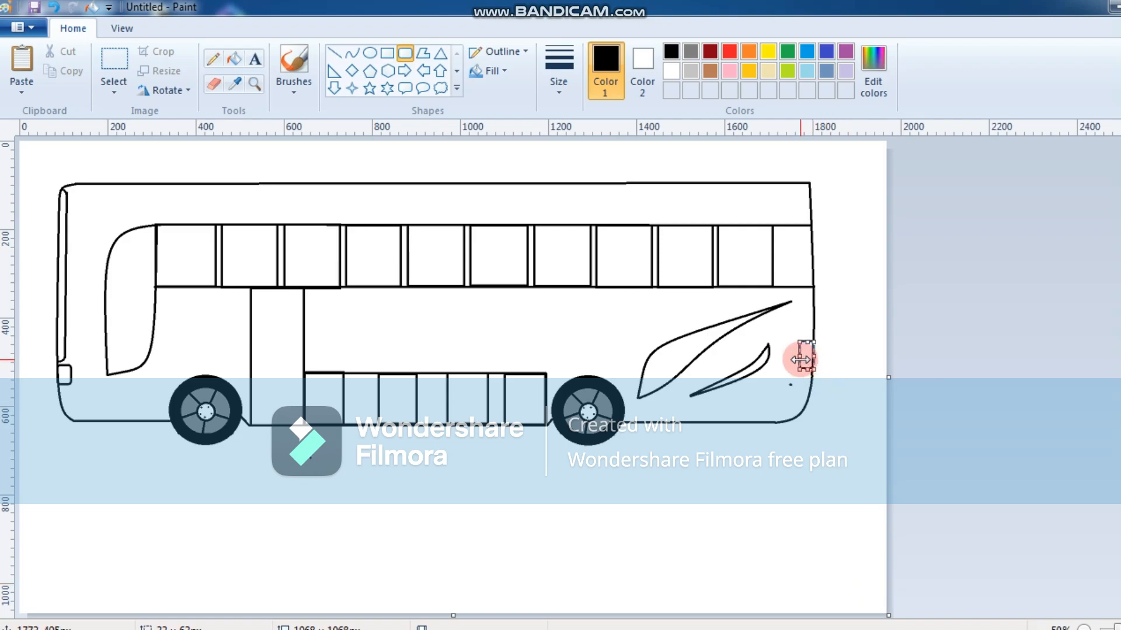
{"action": "left_click_drag", "start_coordinate": [801, 358], "coordinate": [803, 358]}
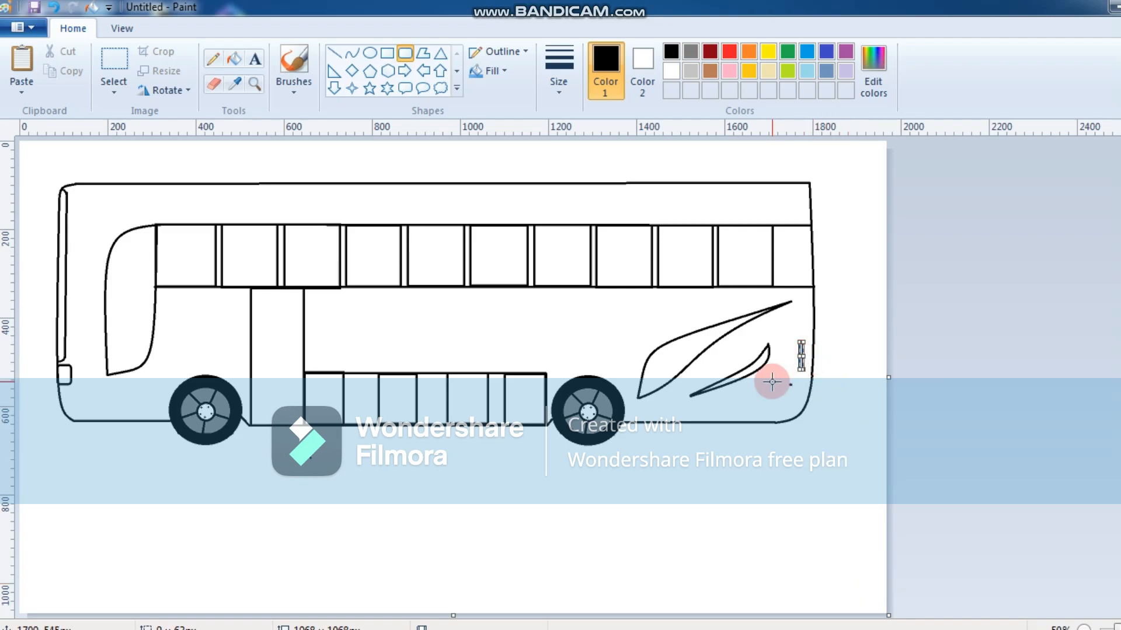
{"action": "key", "text": "ctrl+z"}
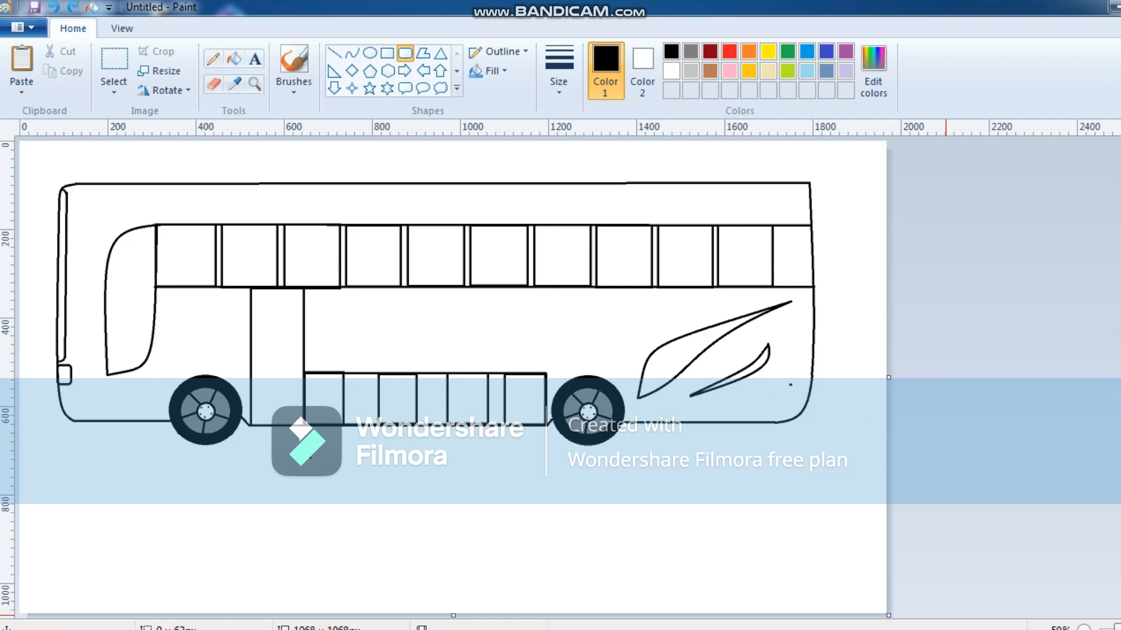
{"action": "key", "text": "ctrl+y"}
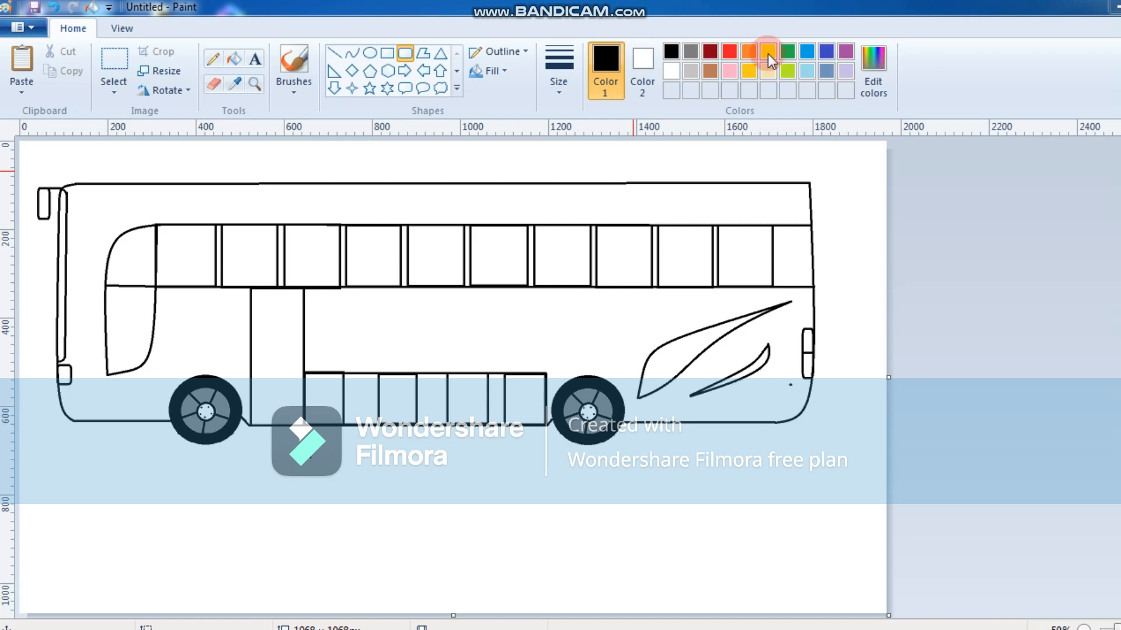
Step: Fill all ten rectangular windows in the upper row with light blue
{"action": "left_click", "coordinate": [806, 73]}
{"action": "left_click", "coordinate": [233, 59]}
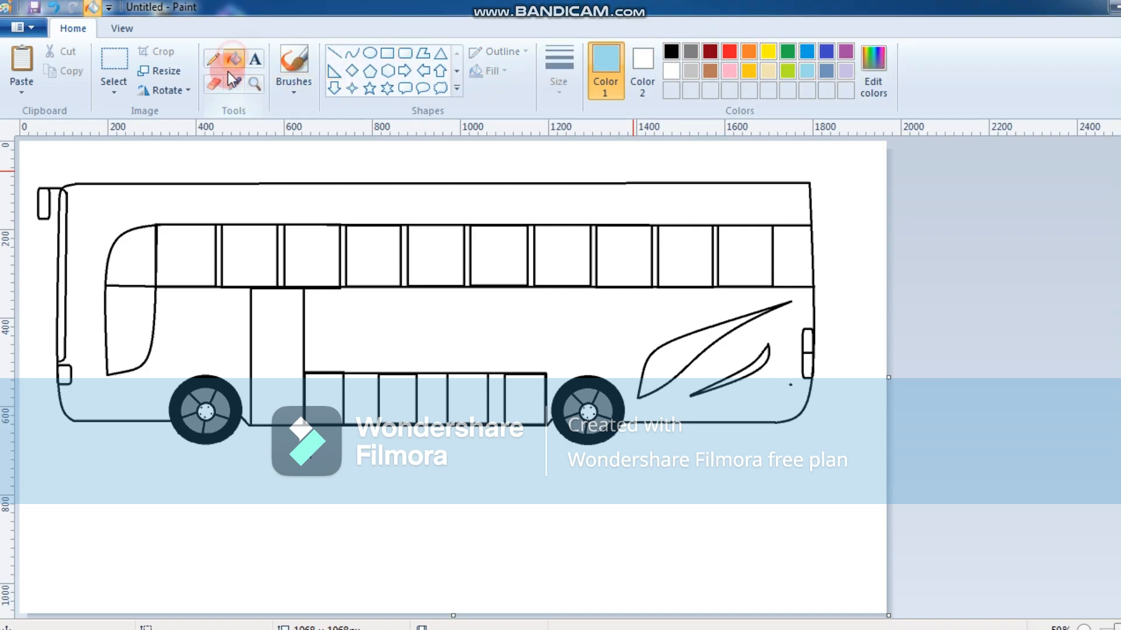
{"action": "left_click", "coordinate": [200, 255]}
{"action": "left_click", "coordinate": [257, 260]}
{"action": "left_click", "coordinate": [327, 256]}
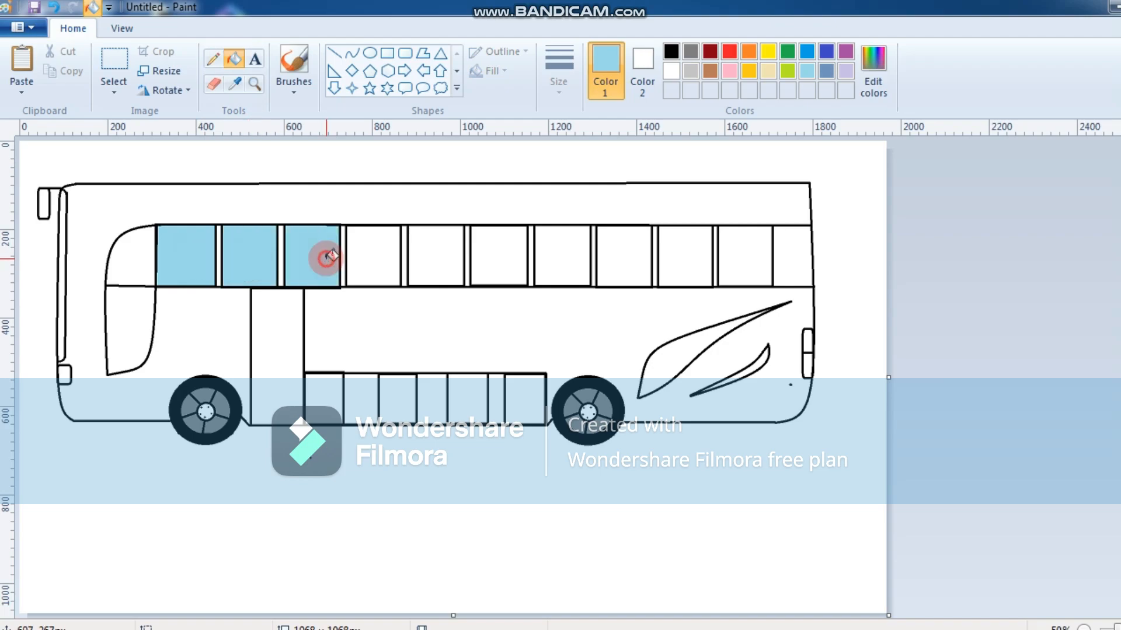
{"action": "left_click", "coordinate": [372, 253]}
{"action": "left_click", "coordinate": [432, 256]}
{"action": "left_click", "coordinate": [505, 263]}
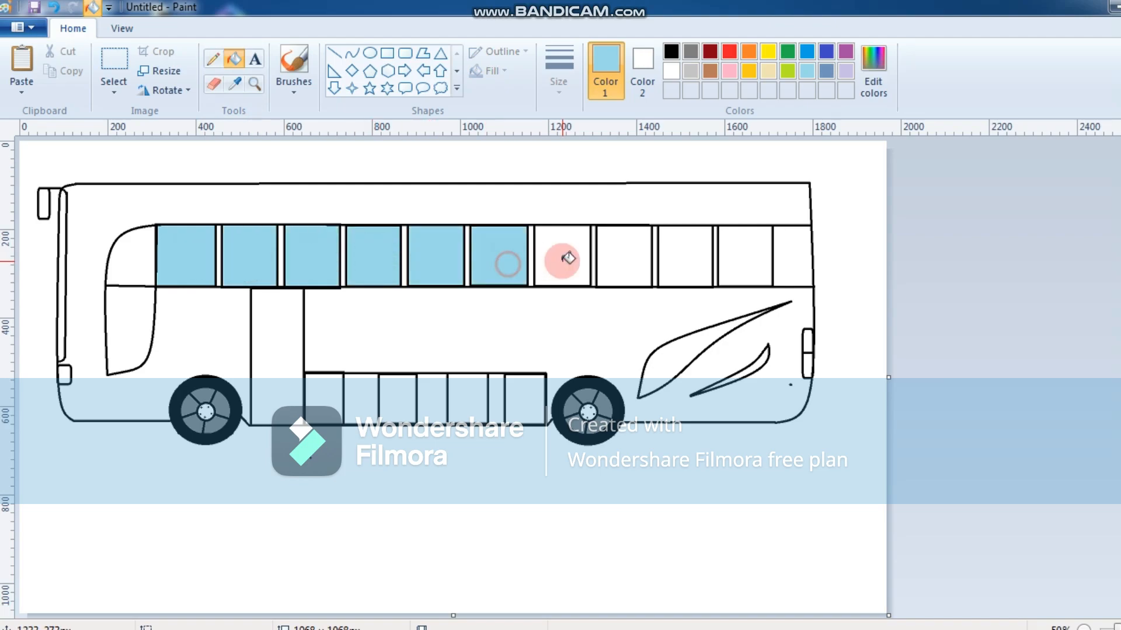
{"action": "left_click", "coordinate": [567, 257]}
{"action": "left_click", "coordinate": [642, 256]}
{"action": "left_click", "coordinate": [680, 260]}
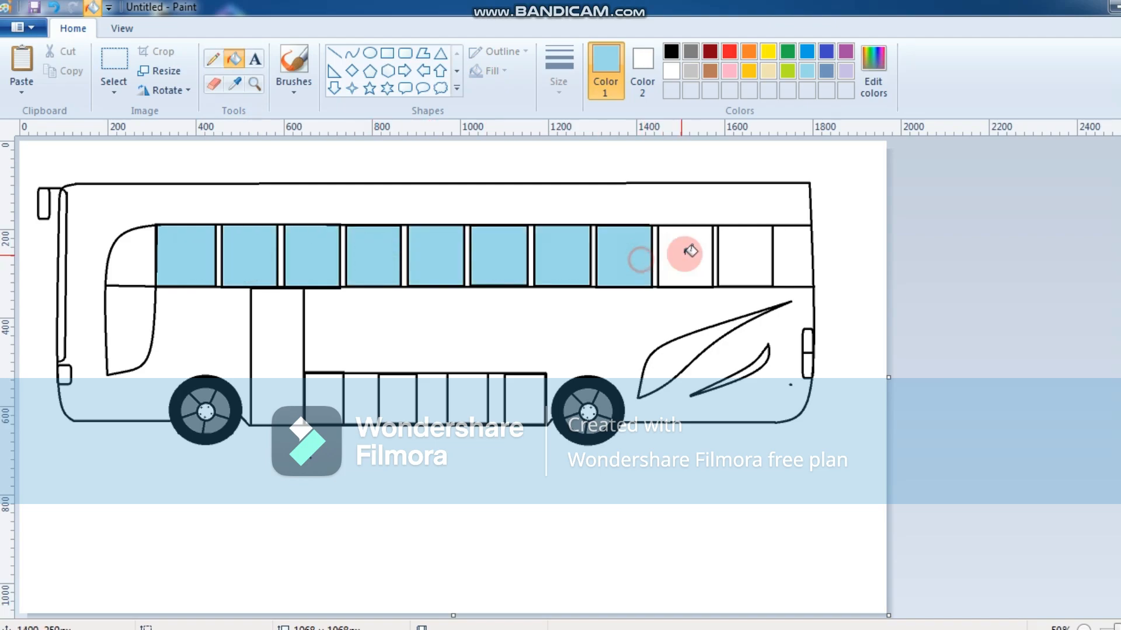
{"action": "left_click", "coordinate": [760, 253]}
Step: Fill the roof band and front body of the bus with red and the larger leaf decoration with lime
{"action": "left_click", "coordinate": [729, 52]}
{"action": "left_click", "coordinate": [630, 193]}
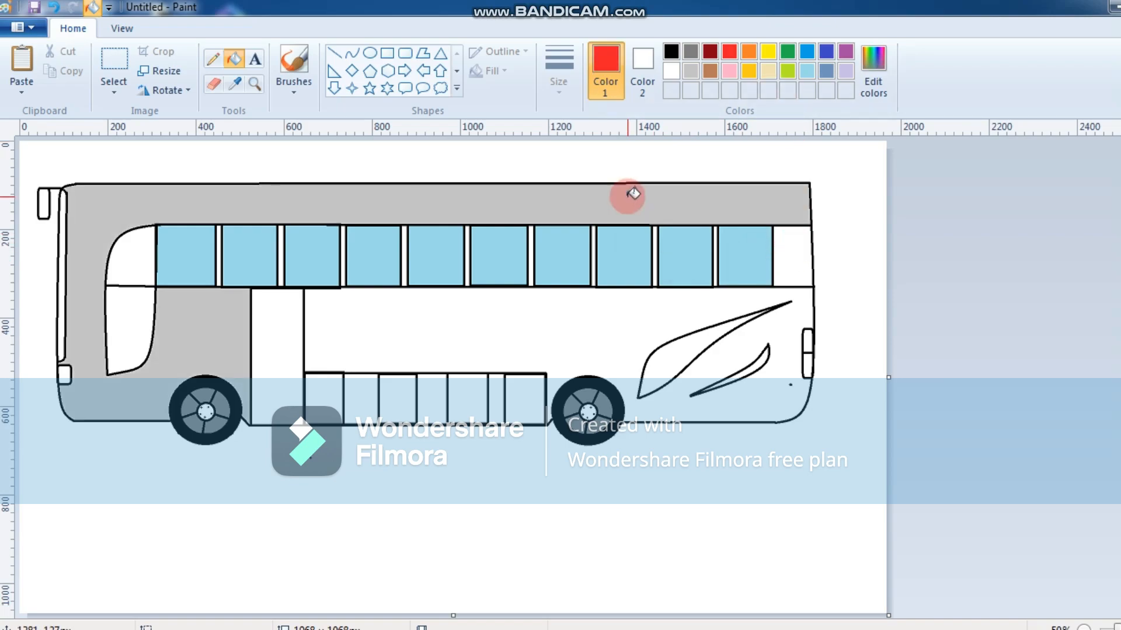
{"action": "left_click", "coordinate": [788, 71]}
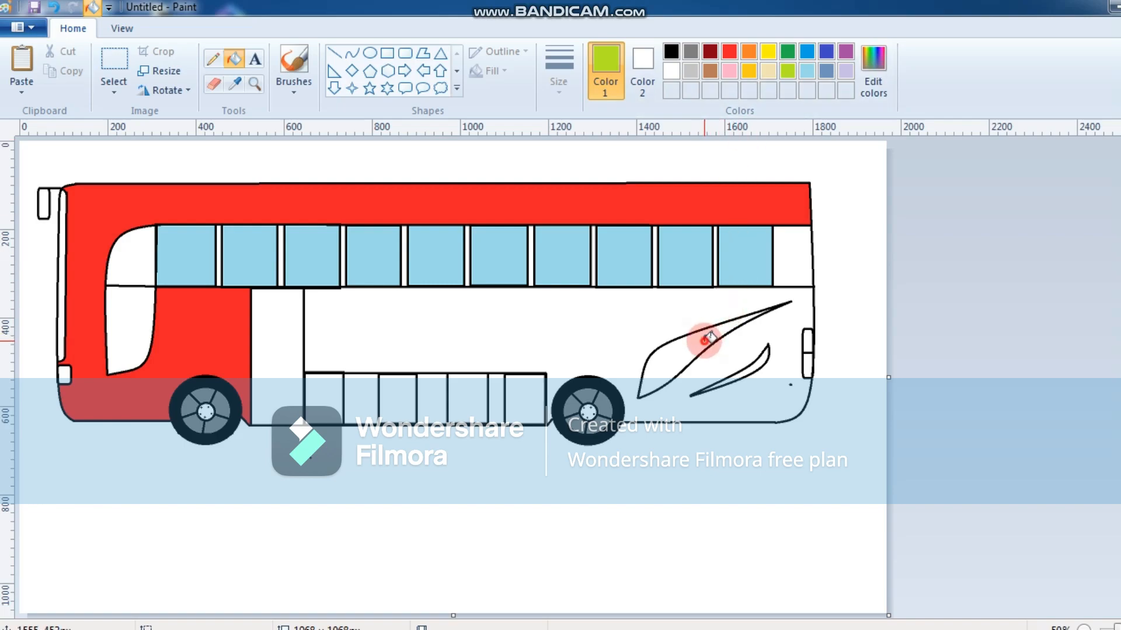
{"action": "left_click", "coordinate": [706, 340]}
Step: Fill the smaller leaf decoration near the rear of the bus with green
{"action": "left_click", "coordinate": [789, 50]}
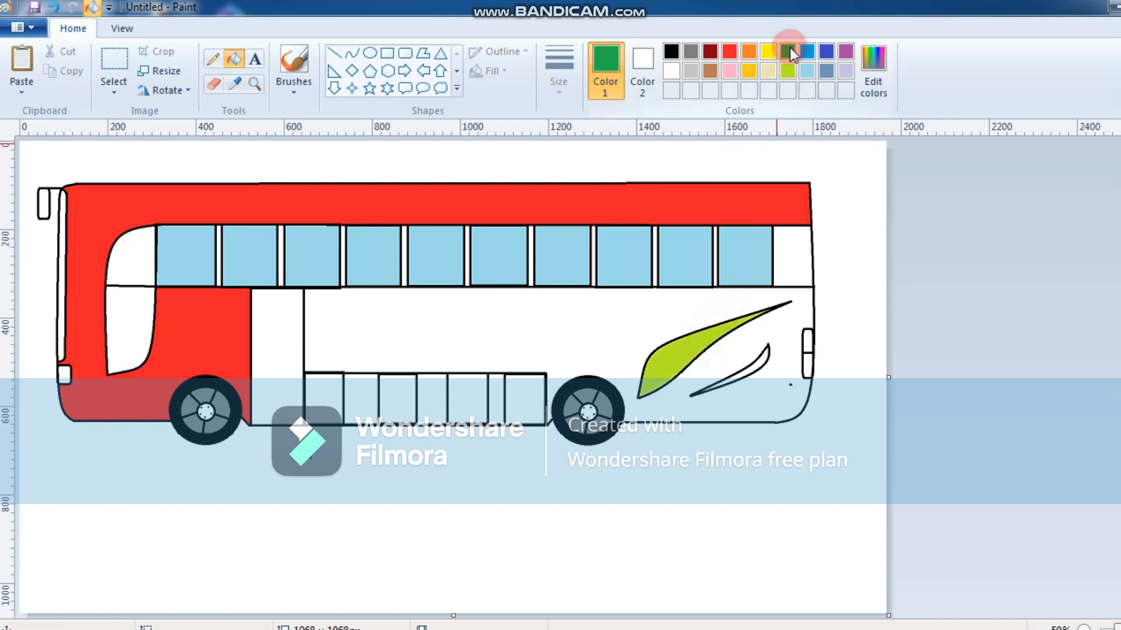
{"action": "left_click", "coordinate": [759, 365]}
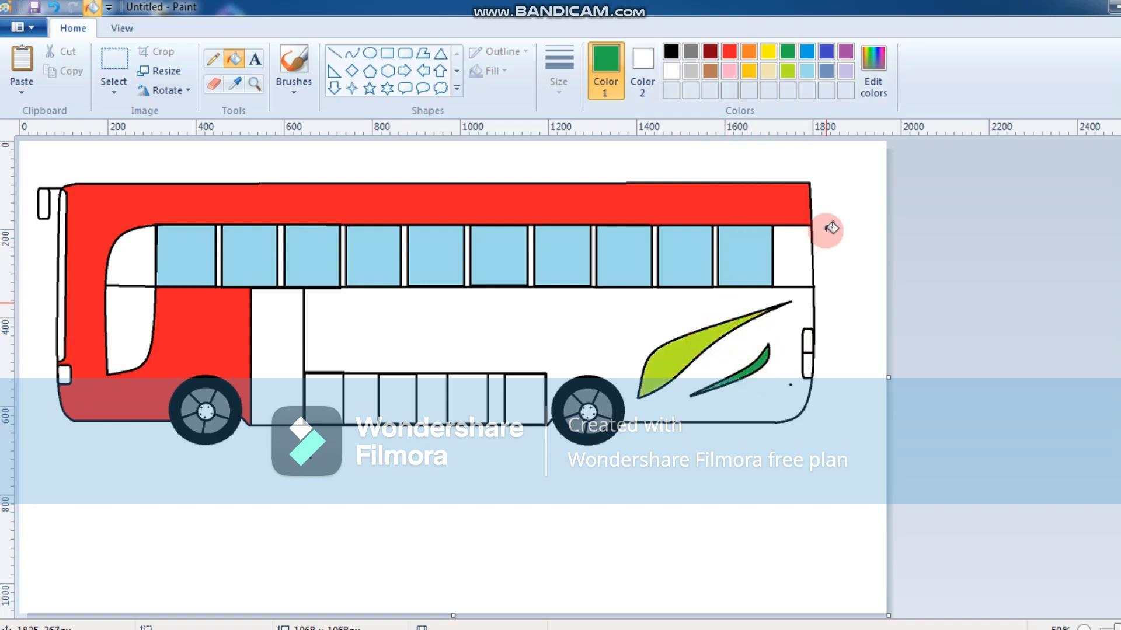
Step: Fill both sections of the tail light with orange, and recolour them with red
{"action": "left_click", "coordinate": [730, 51]}
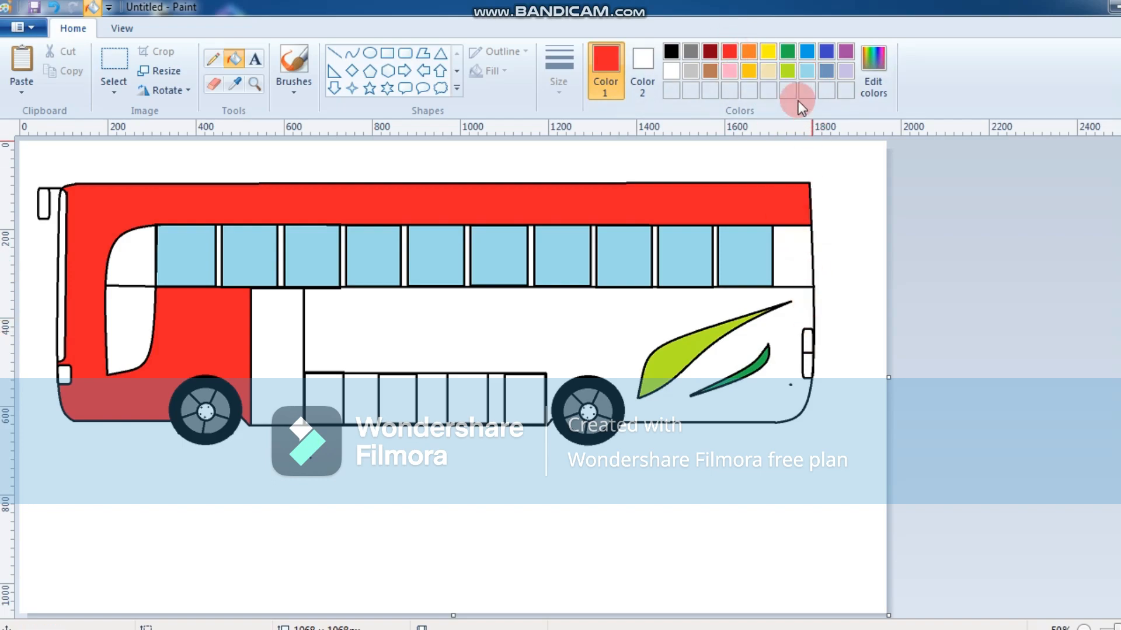
{"action": "left_click", "coordinate": [750, 52]}
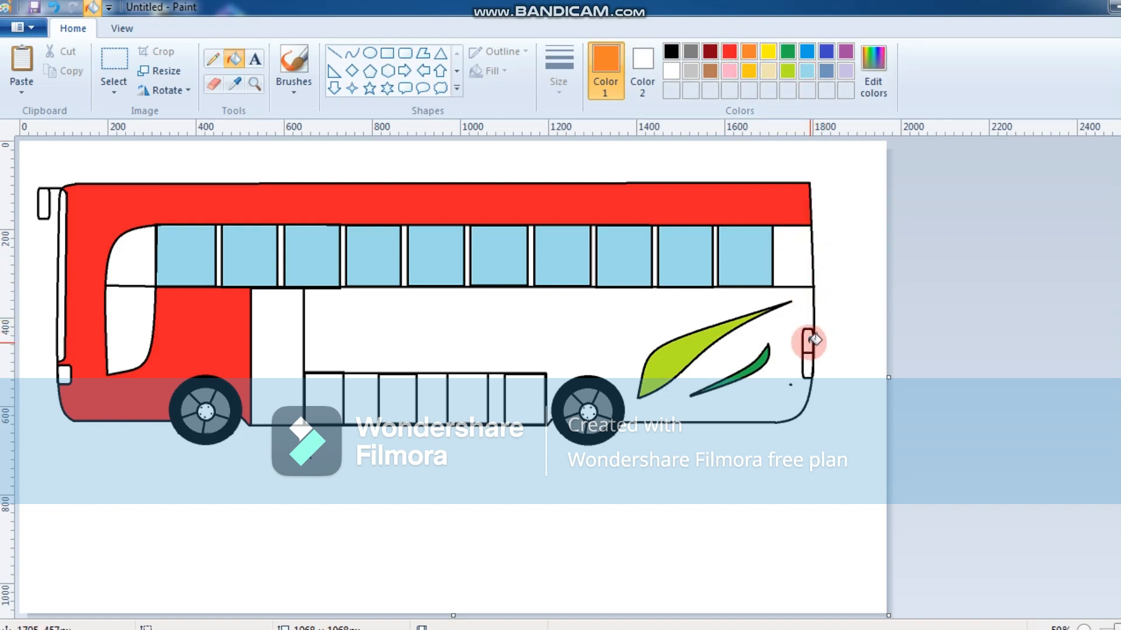
{"action": "left_click", "coordinate": [813, 363]}
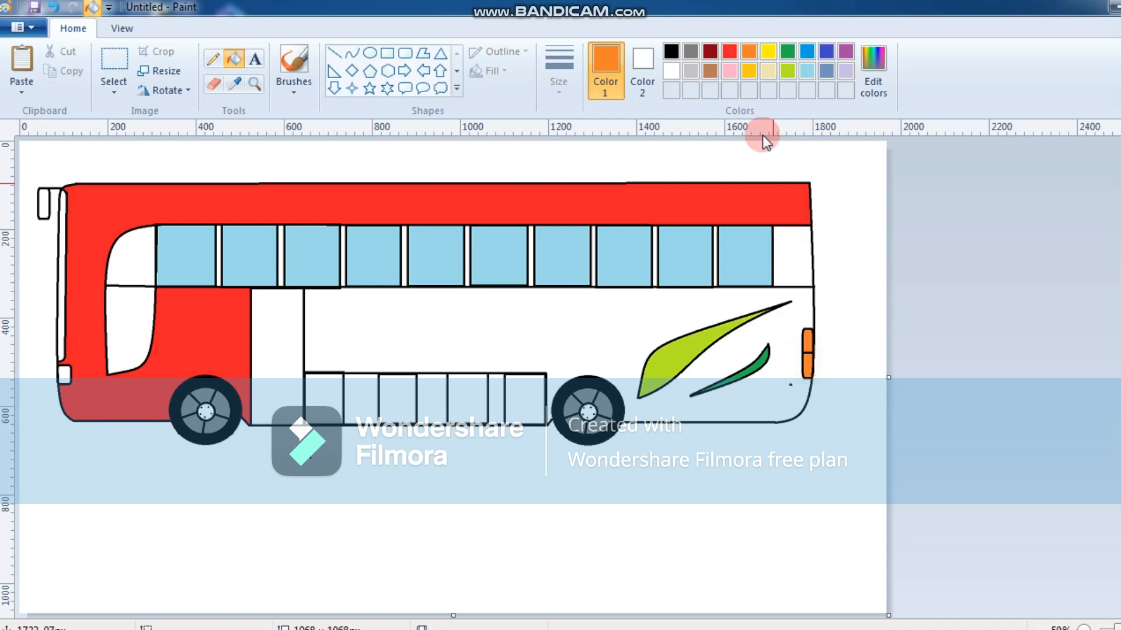
{"action": "left_click", "coordinate": [731, 54]}
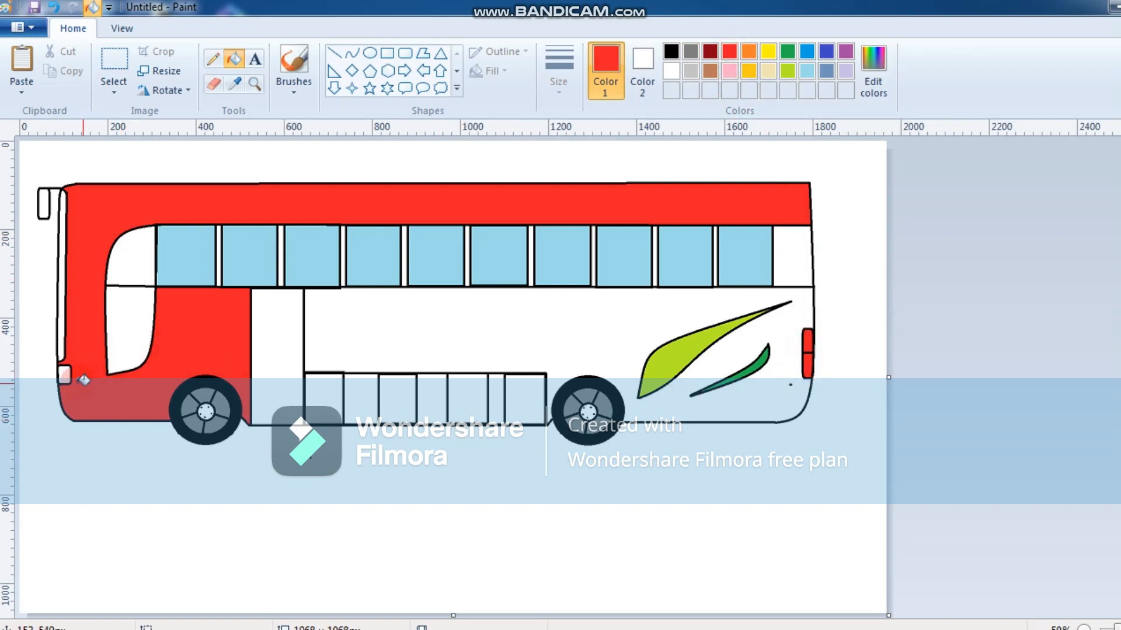
Step: Fill the mirror with light blue, the roof band and front body with turquoise, and the lower body and four wide lower compartments with indigo
{"action": "left_click", "coordinate": [671, 71]}
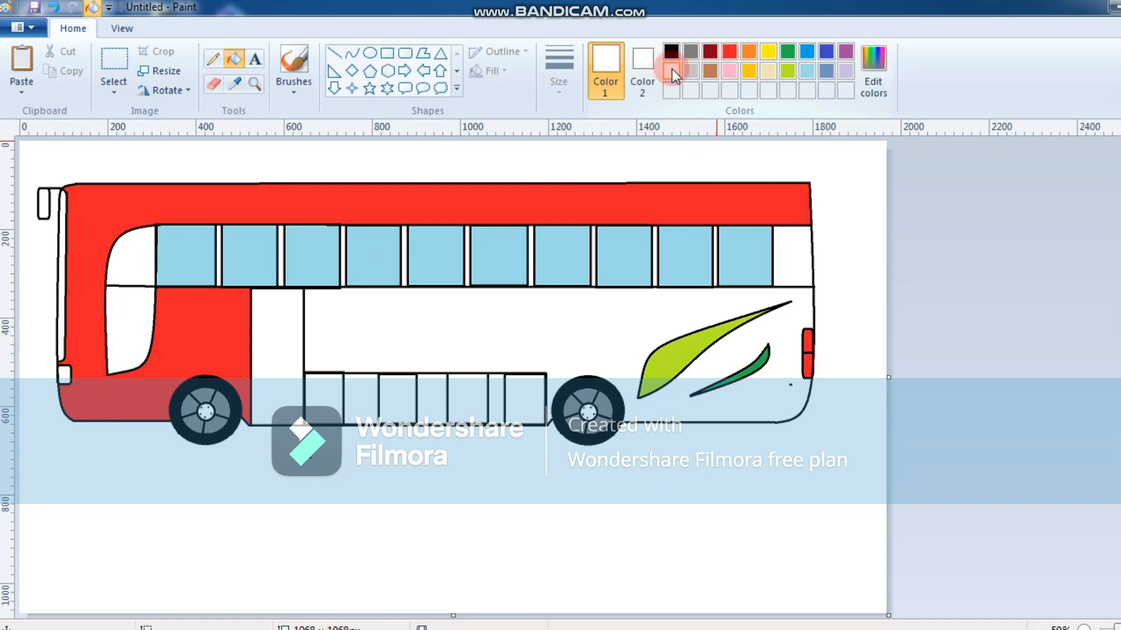
{"action": "left_click", "coordinate": [616, 79]}
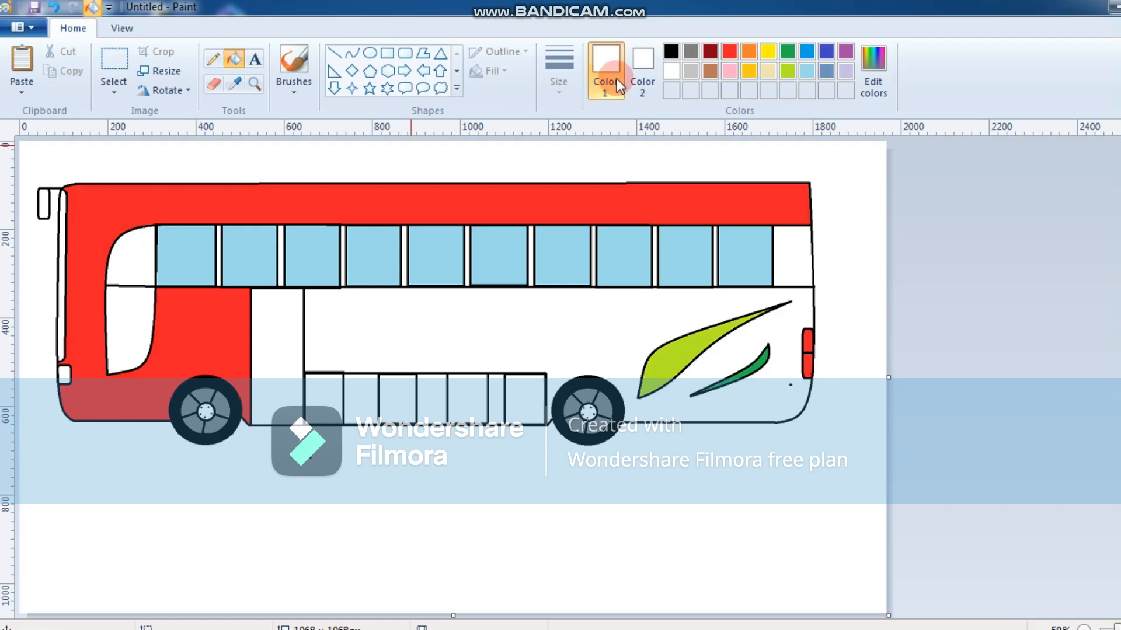
{"action": "left_click", "coordinate": [810, 70]}
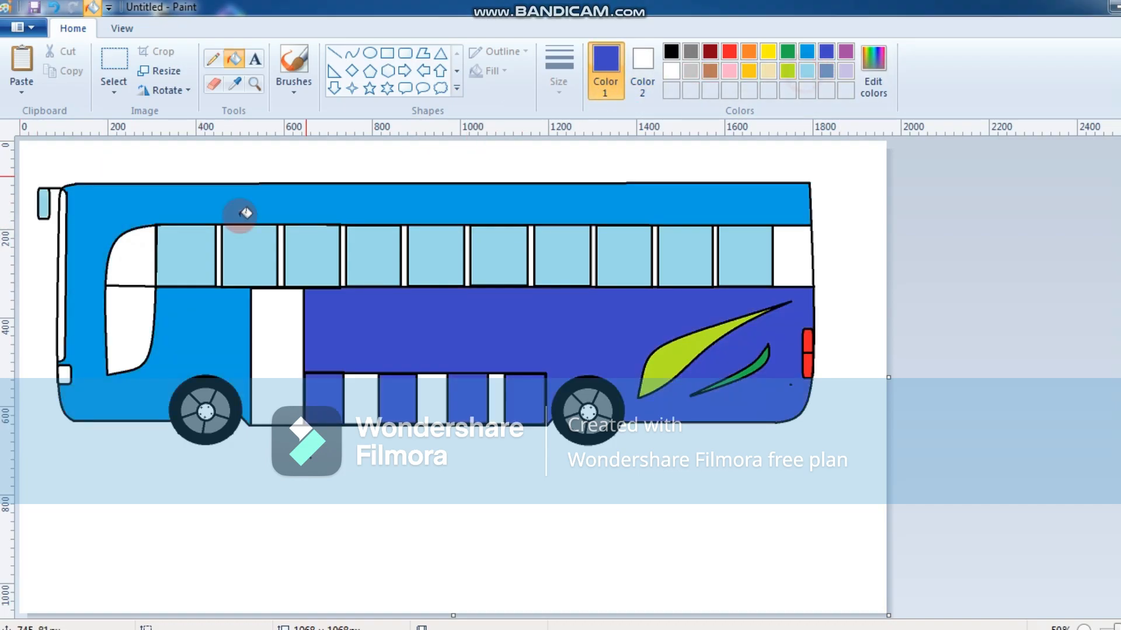
Step: Fill the curved front window with indigo and recolour it with light blue
{"action": "left_click", "coordinate": [146, 257]}
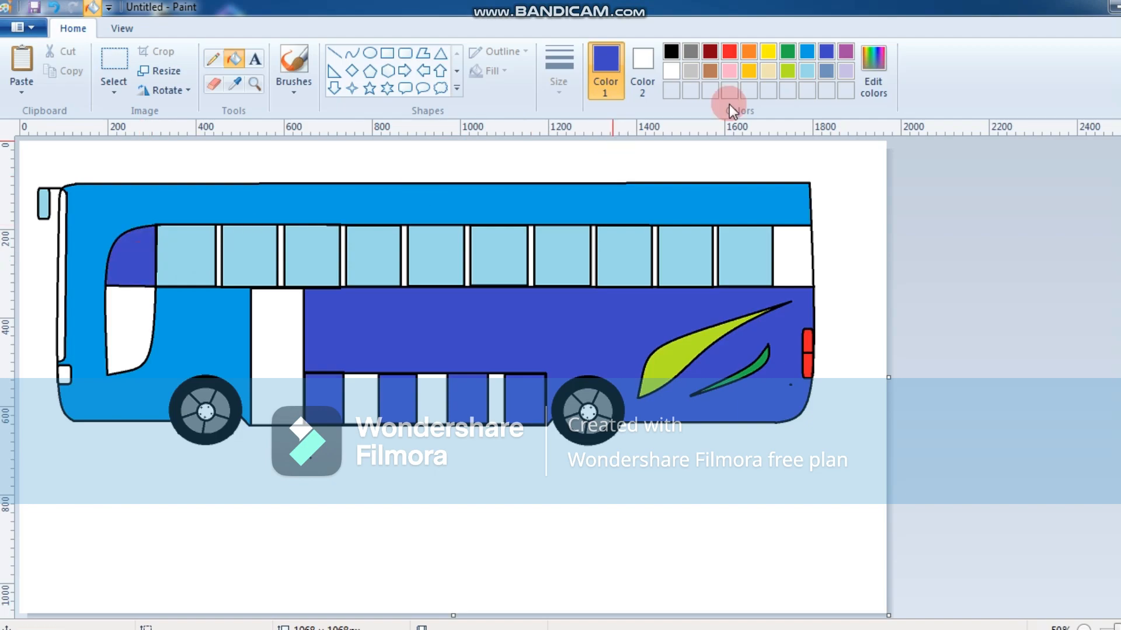
{"action": "left_click", "coordinate": [813, 73]}
{"action": "left_click", "coordinate": [131, 245]}
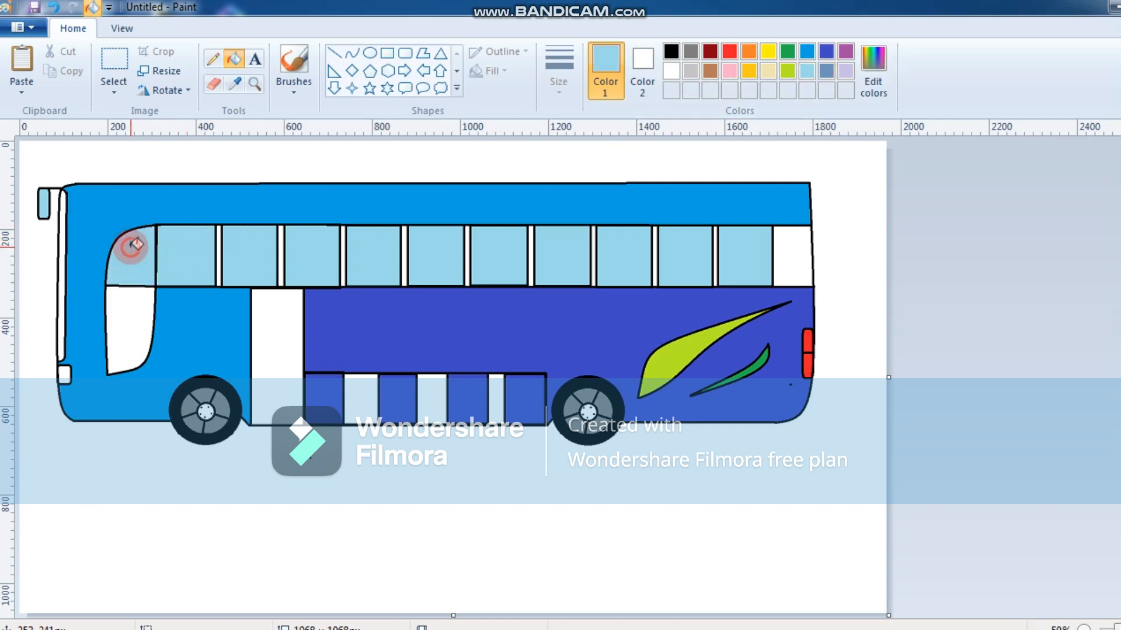
Step: Try an orange fill on the curved panel below the front window and undo it
{"action": "left_click", "coordinate": [748, 51]}
{"action": "left_click", "coordinate": [133, 336]}
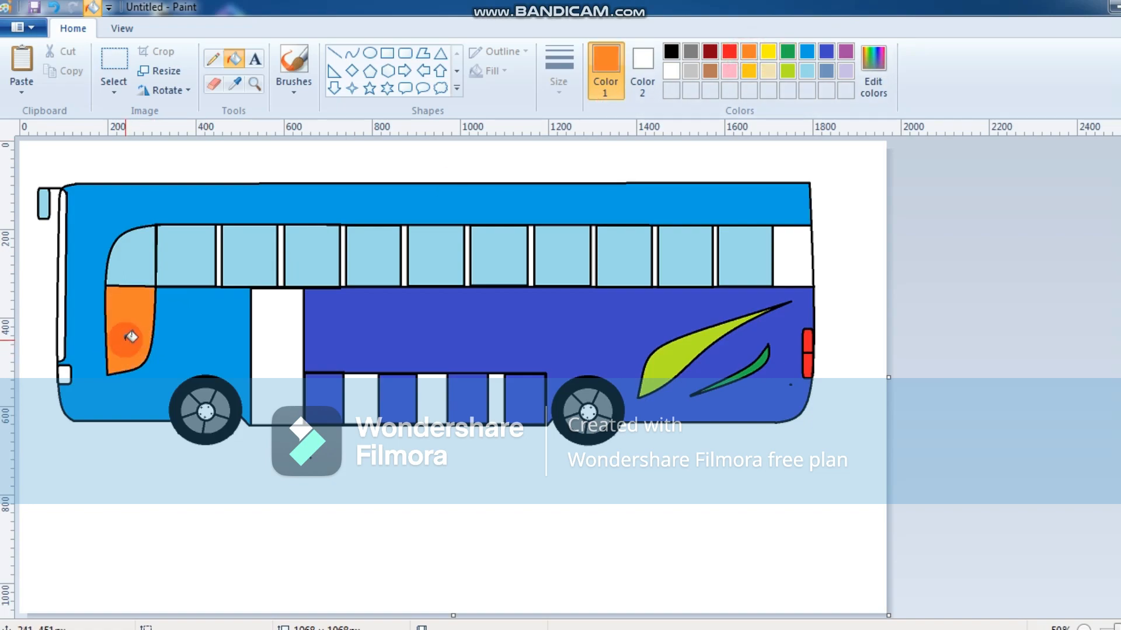
{"action": "key", "text": "ctrl+z"}
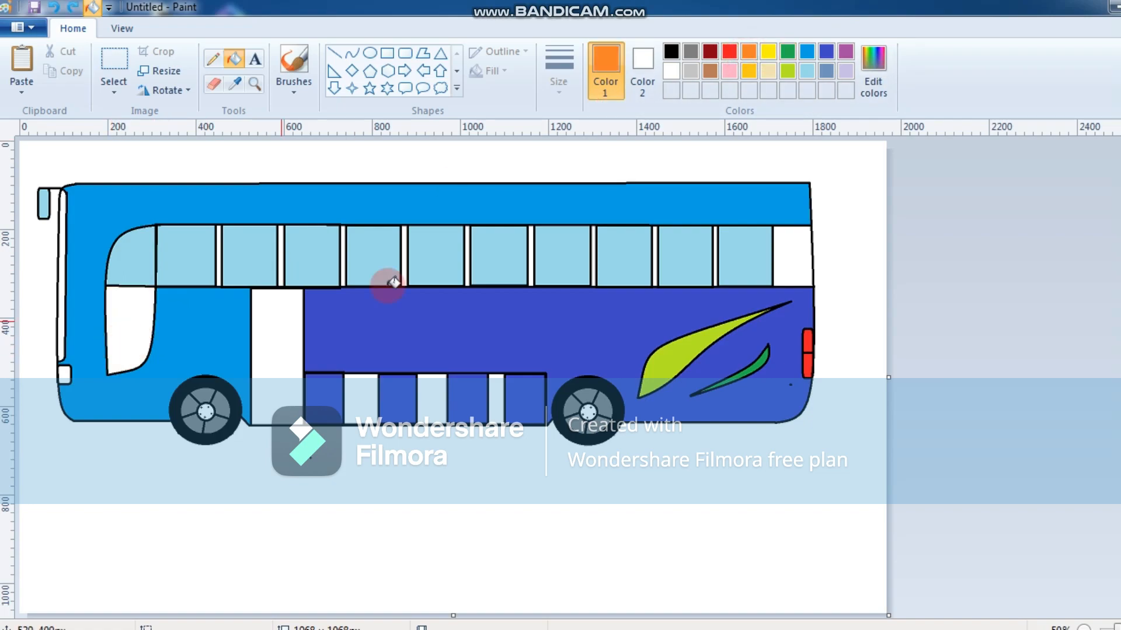
Step: Fill the curved panel below the front window and the panel behind the last window with indigo
{"action": "left_click", "coordinate": [824, 51]}
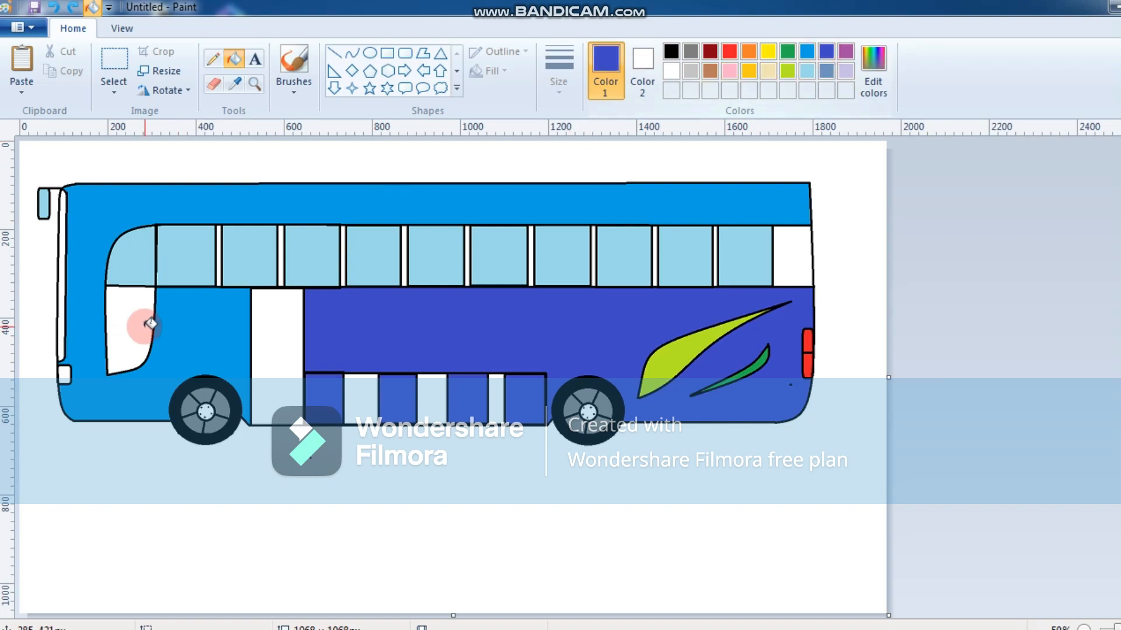
{"action": "left_click", "coordinate": [128, 337]}
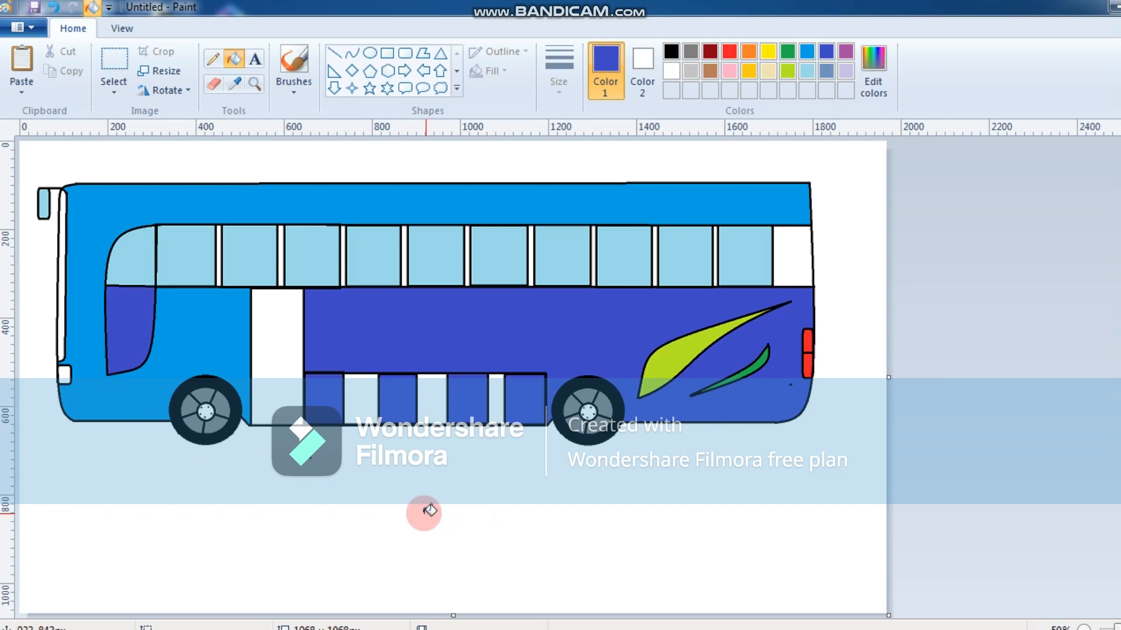
{"action": "left_click", "coordinate": [793, 251]}
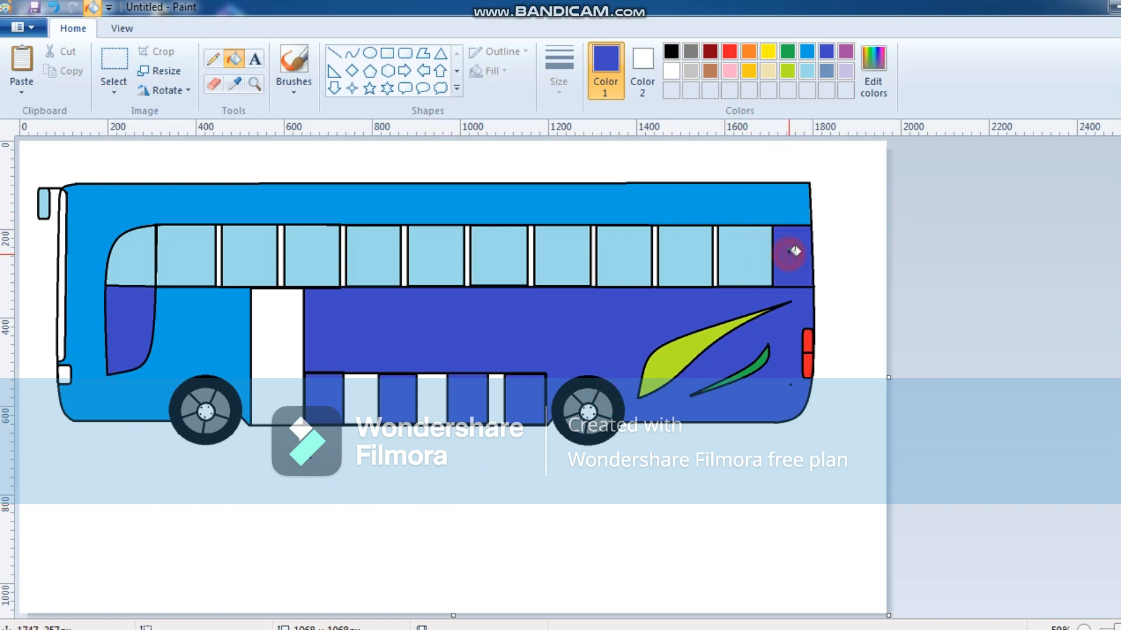